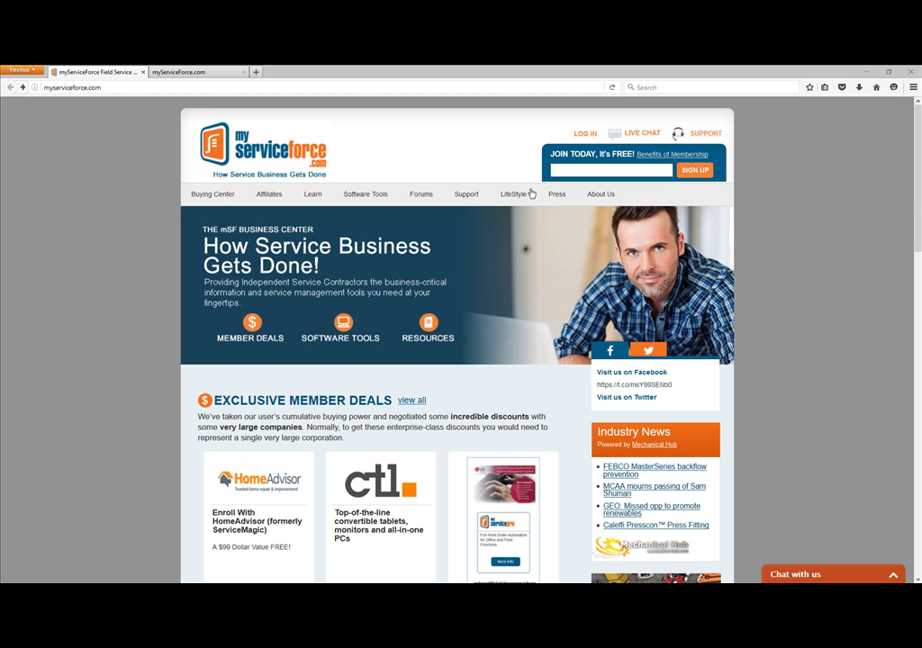
# - Sign in under myServiceAPPrentice in the homepage's Software Tools list
pyautogui.click(293, 85)
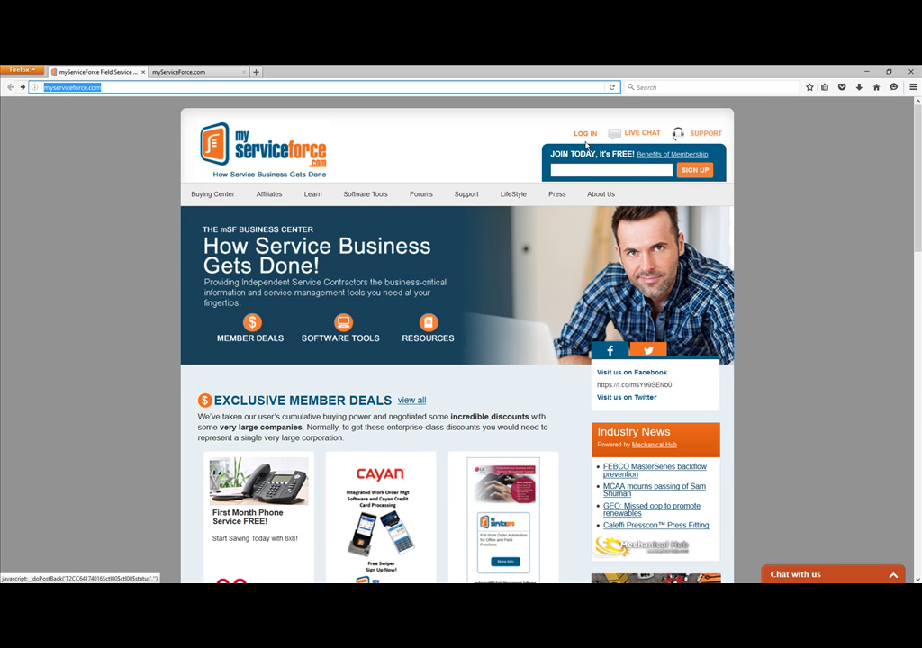
pyautogui.click(914, 447)
pyautogui.scroll(-5, 916, 448)
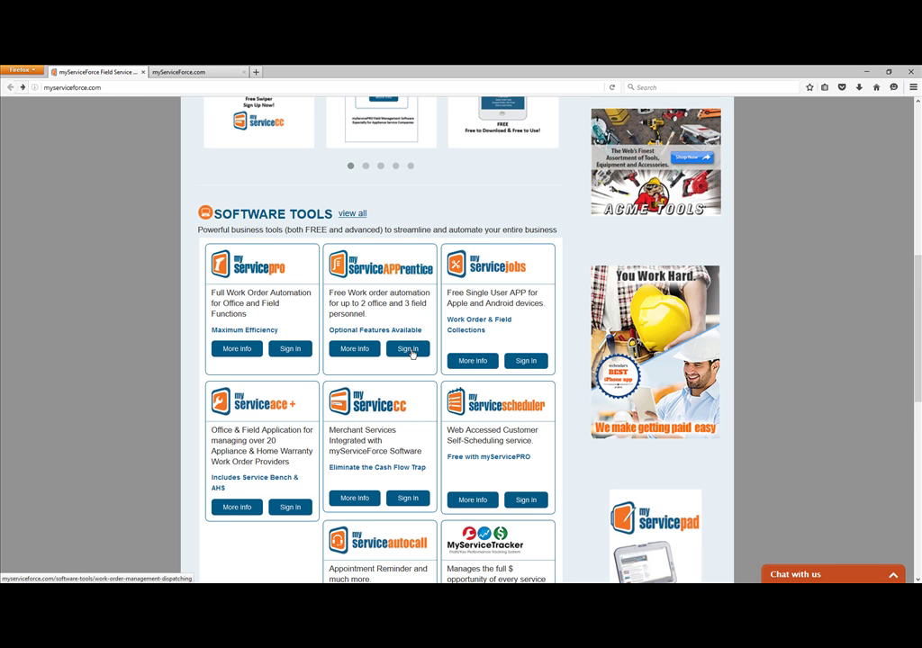
pyautogui.click(410, 350)
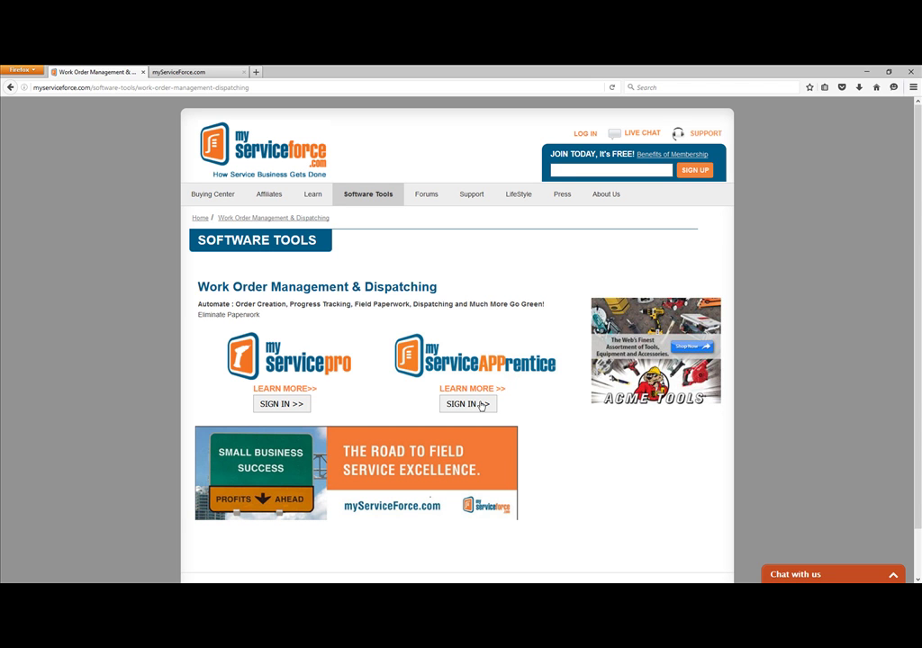
# - Reach the myServiceAPPrentice login page and fill in the member's e-mail and password
pyautogui.click(482, 406)
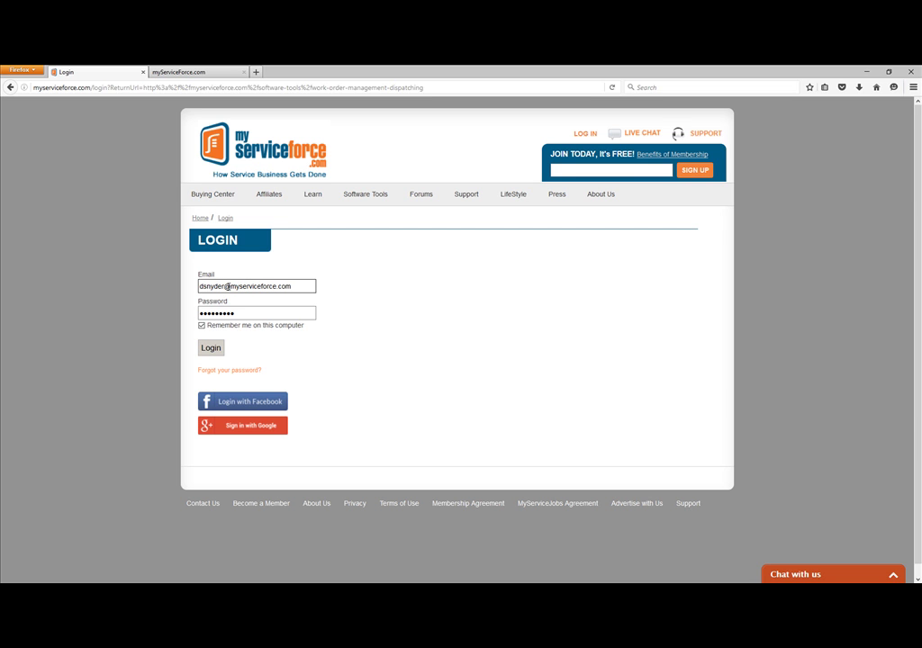
pyautogui.press('Tab')
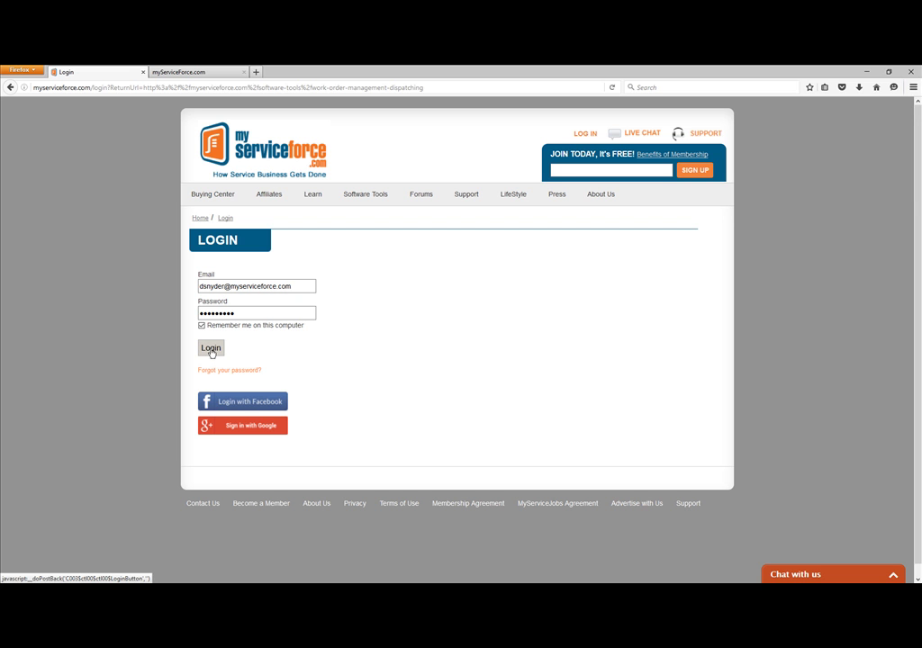
# - Switch to the myServiceForce.com tab showing the member home page with Latest News
pyautogui.click(178, 72)
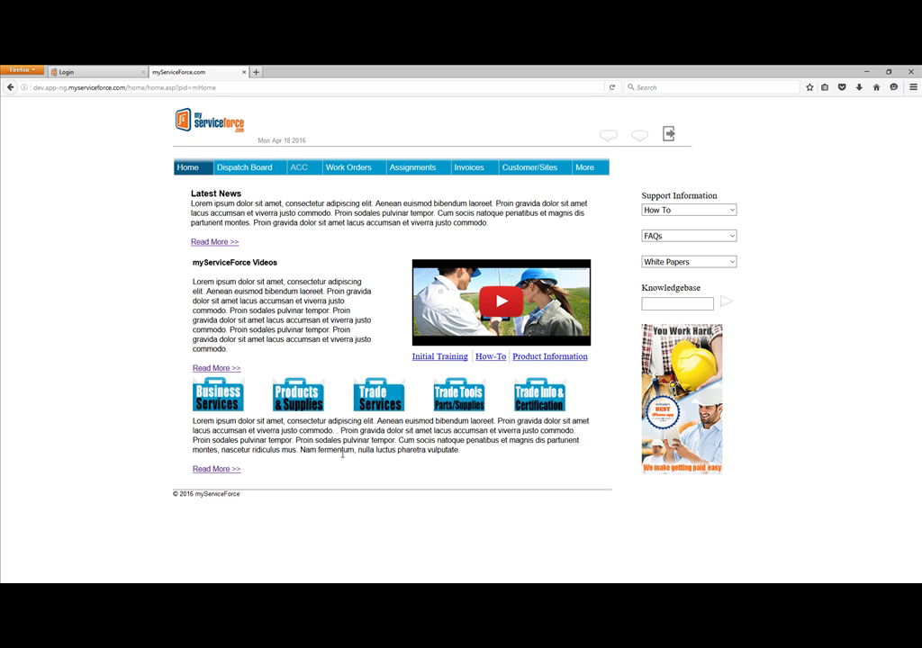
pyautogui.moveTo(333, 450); pyautogui.dragTo(461, 450)
pyautogui.click(366, 460)
# - Show the More > Maintenance flyout listing Company, Branch, Employee and Equipment
pyautogui.moveTo(594, 166)
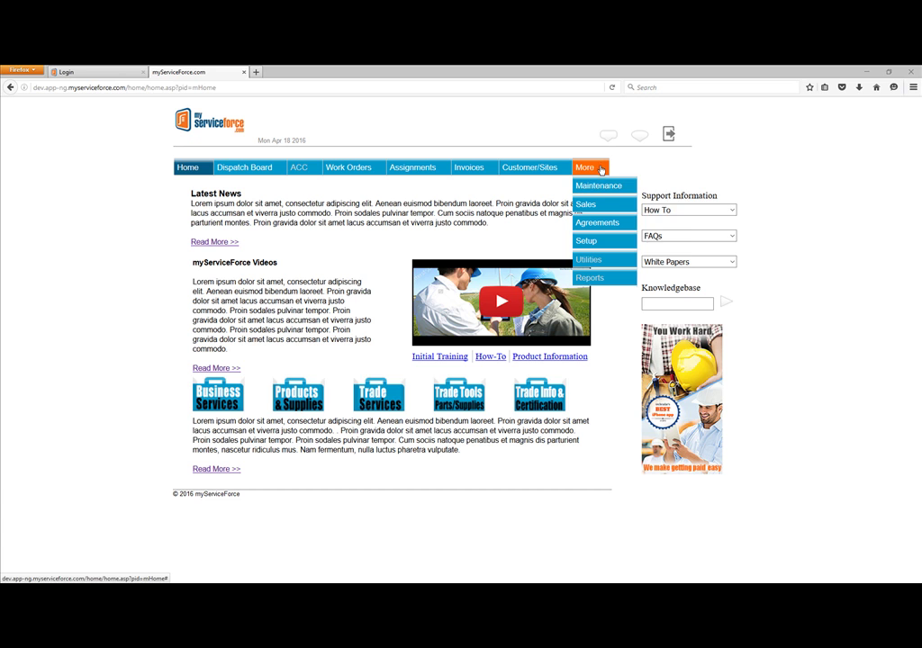
pyautogui.moveTo(603, 187)
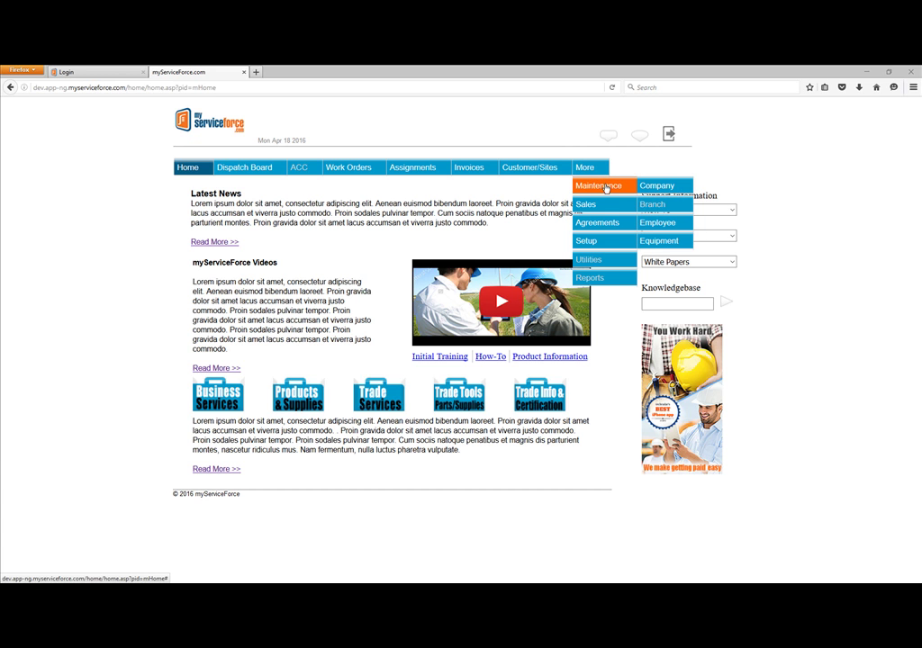
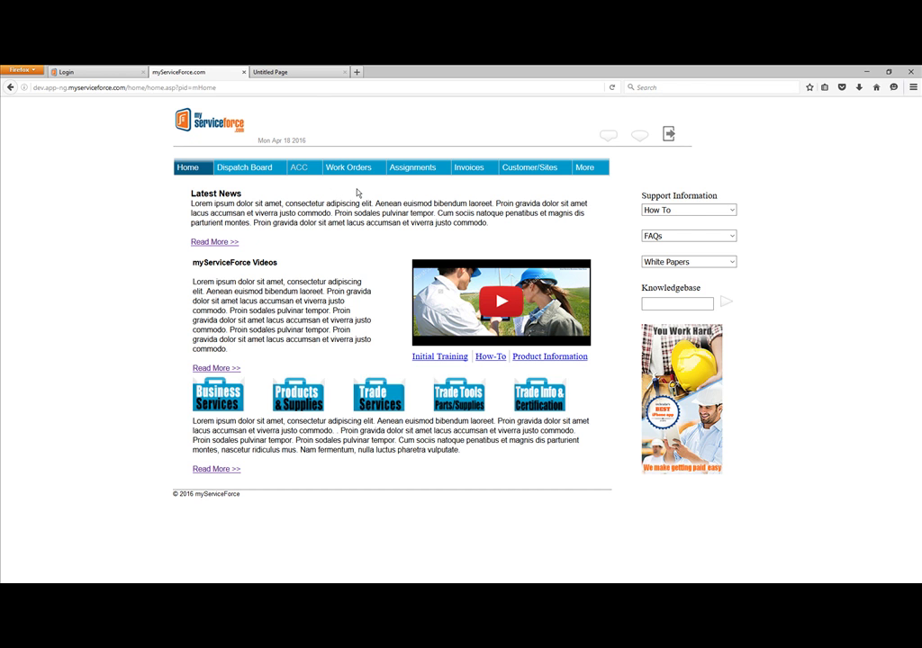
# - Switch to the Training Company details page and bring up the More > Maintenance sections
pyautogui.click(319, 72)
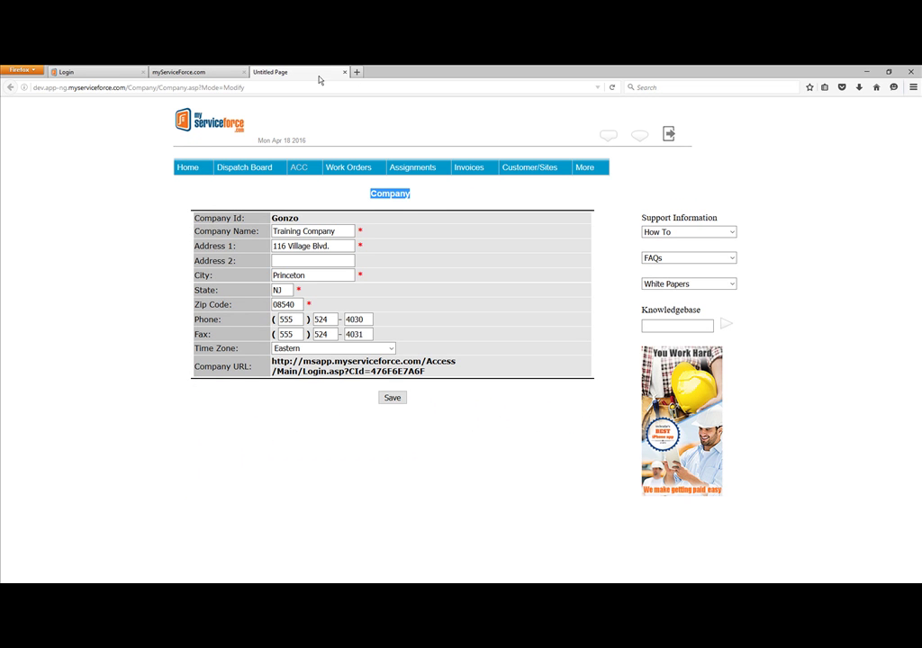
pyautogui.click(368, 127)
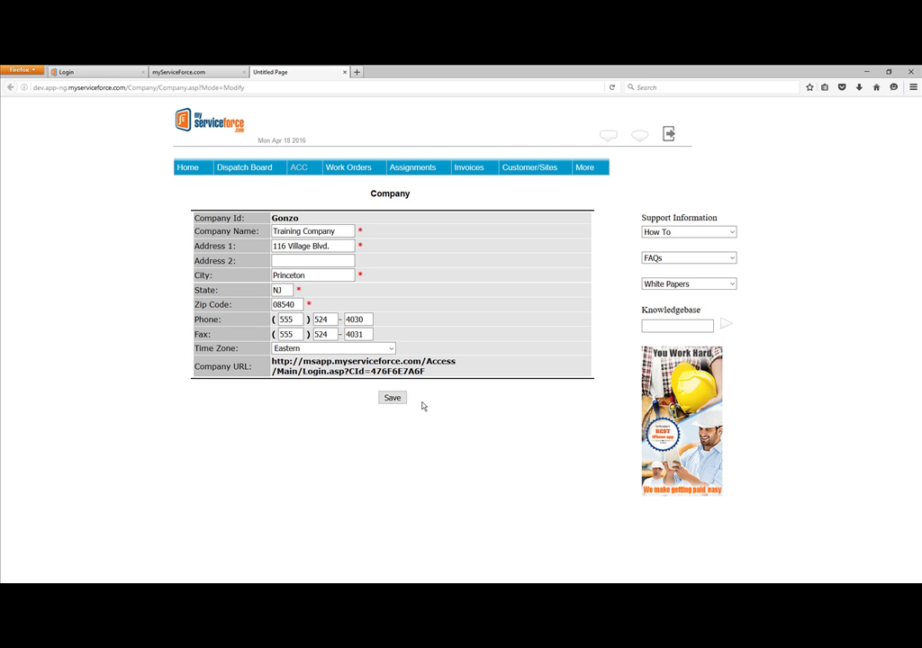
pyautogui.moveTo(456, 377); pyautogui.dragTo(510, 324)
pyautogui.click(511, 325)
pyautogui.moveTo(595, 178)
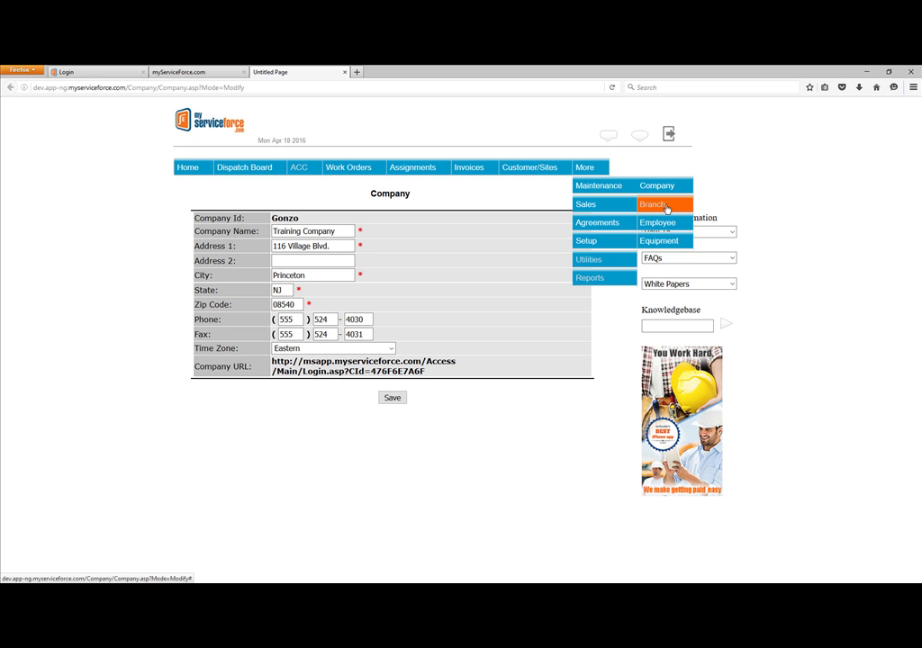
pyautogui.click(667, 209)
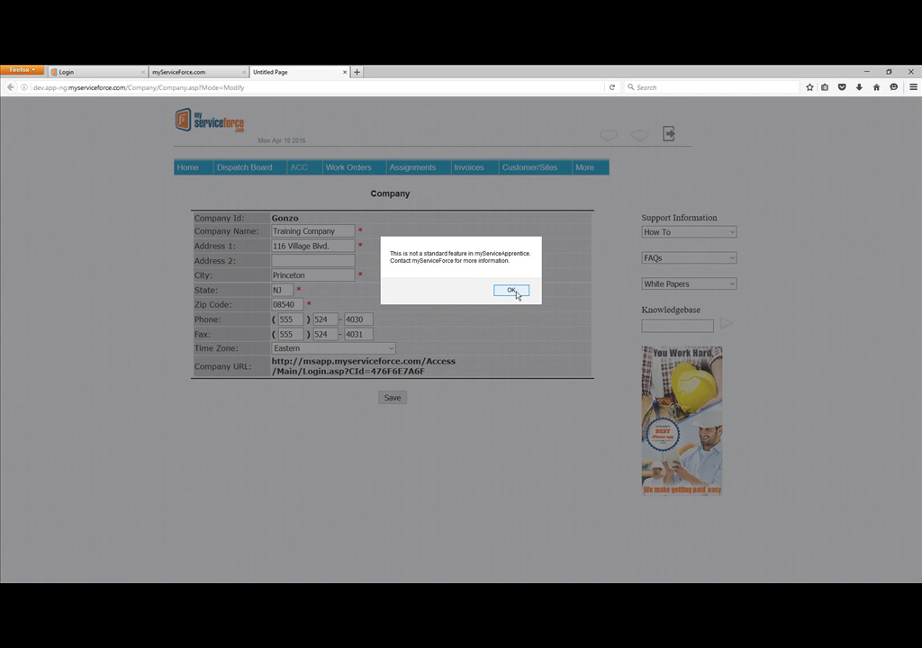
pyautogui.click(510, 291)
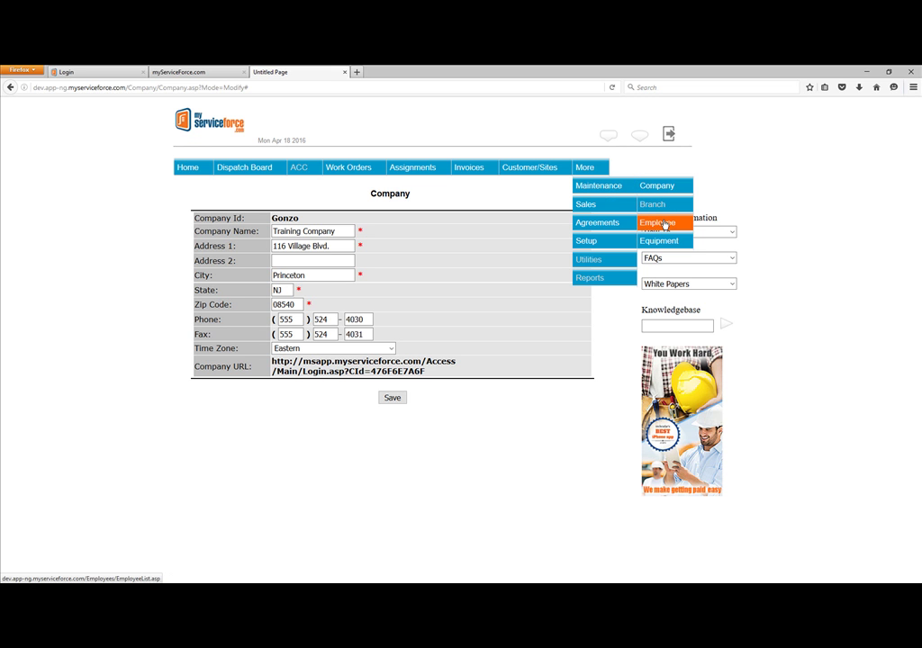
# - Go to the company's Employee List and look over user id CSR101
pyautogui.click(664, 224)
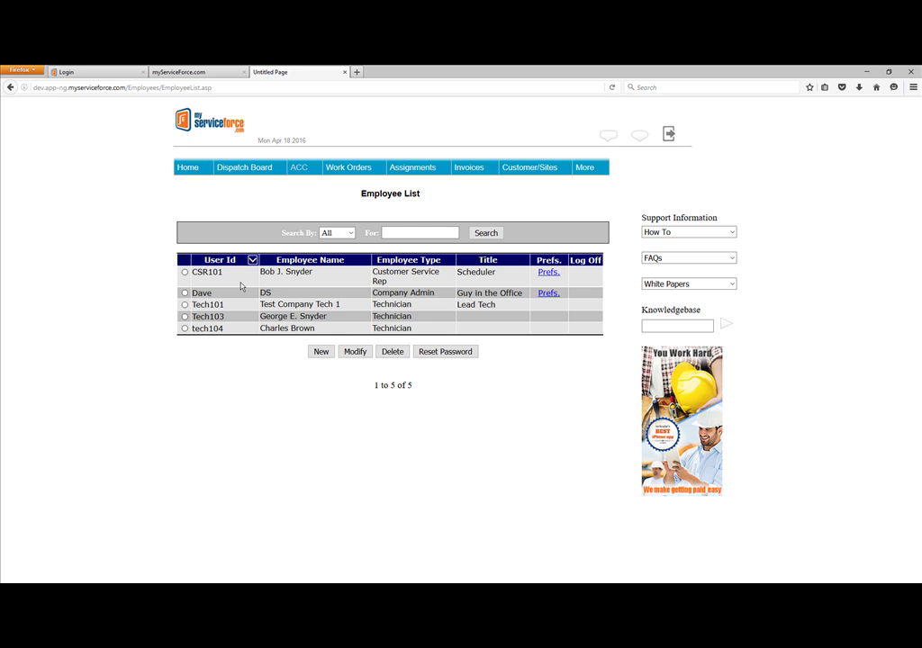
pyautogui.doubleClick(241, 286)
pyautogui.click(241, 287)
pyautogui.click(185, 305)
pyautogui.click(353, 352)
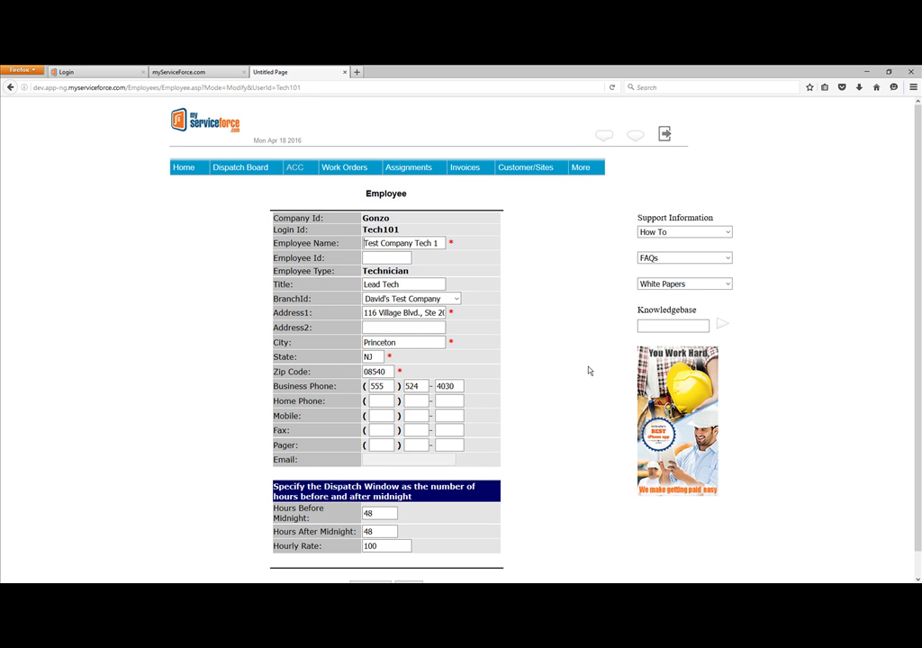
pyautogui.scroll(-1, 589, 370)
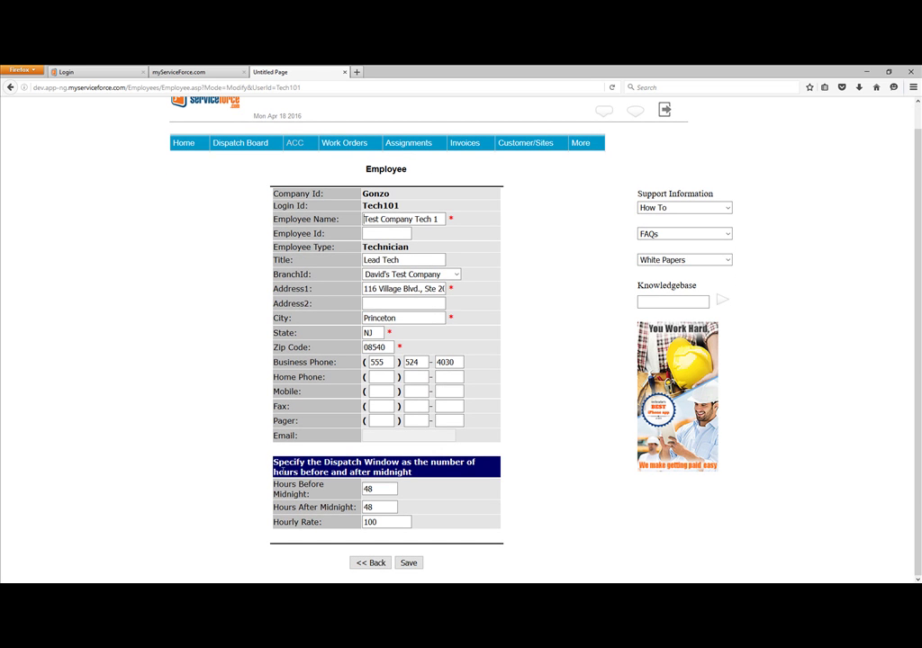
pyautogui.moveTo(280, 462); pyautogui.dragTo(350, 507)
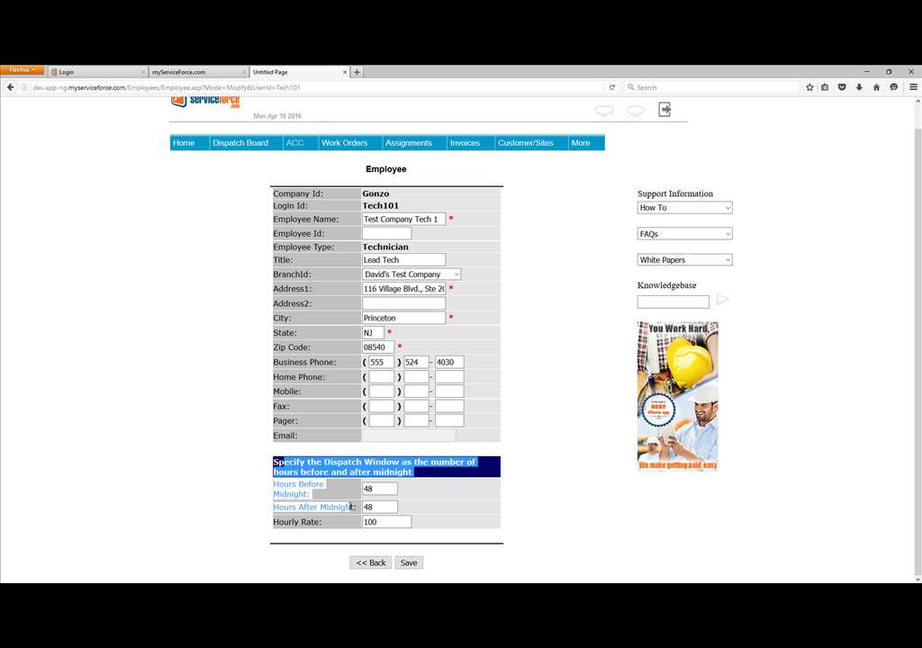
pyautogui.click(350, 508)
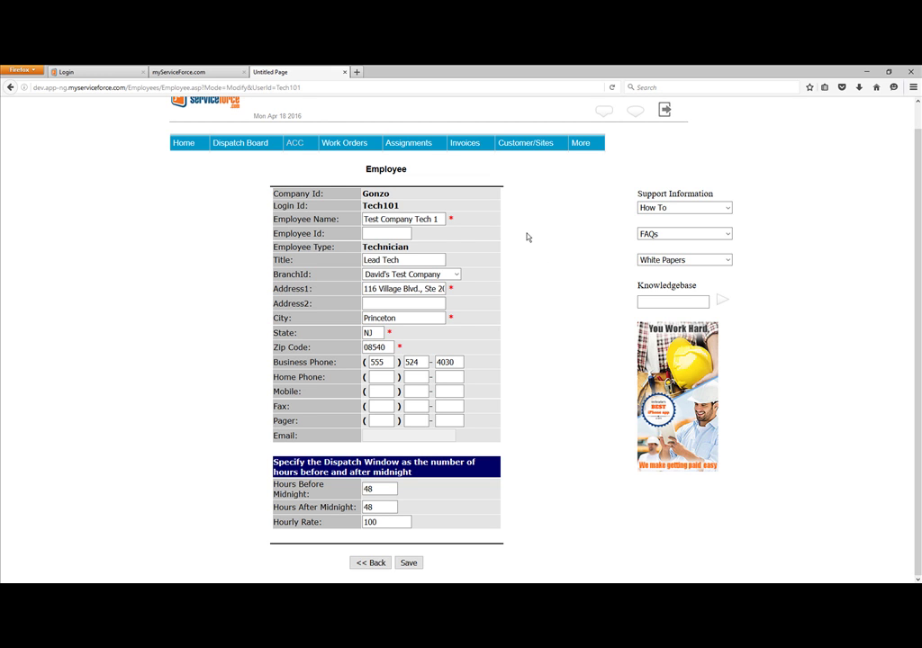
pyautogui.click(441, 218)
pyautogui.click(432, 259)
pyautogui.click(456, 390)
pyautogui.click(457, 434)
pyautogui.click(411, 563)
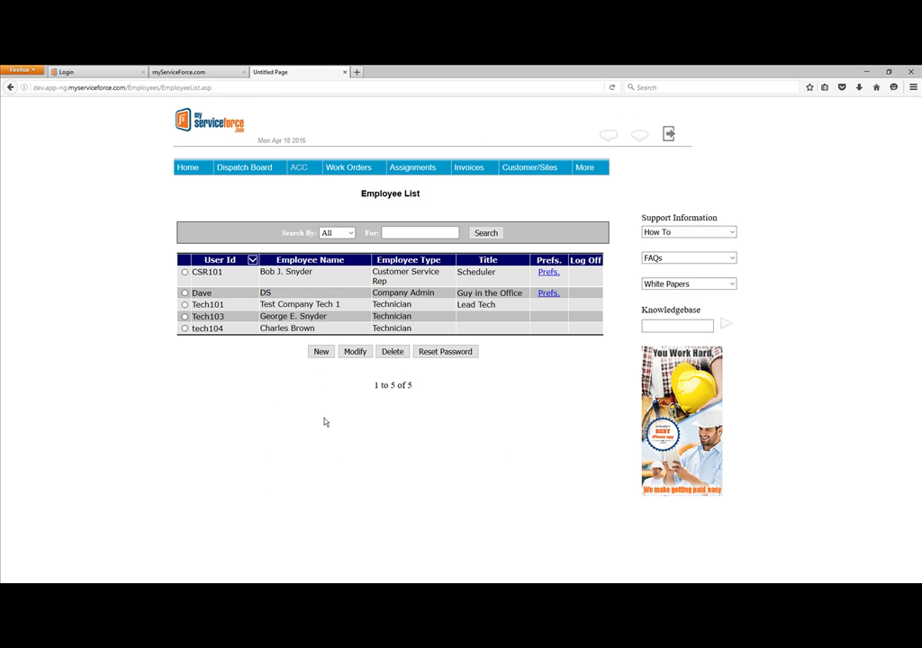
# - Select employee Tech103, then start a blank new-employee form
pyautogui.click(185, 317)
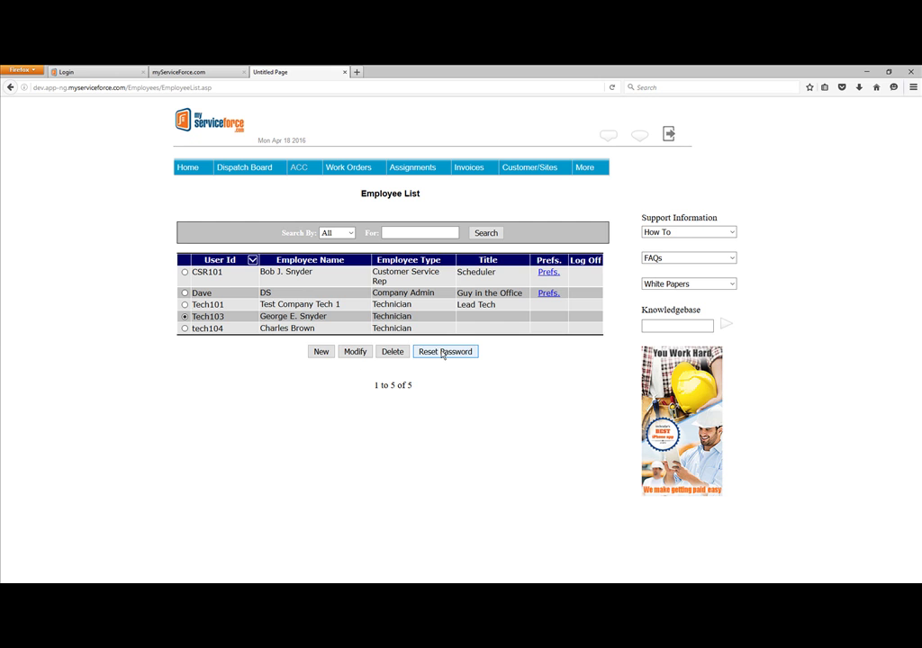
pyautogui.click(322, 351)
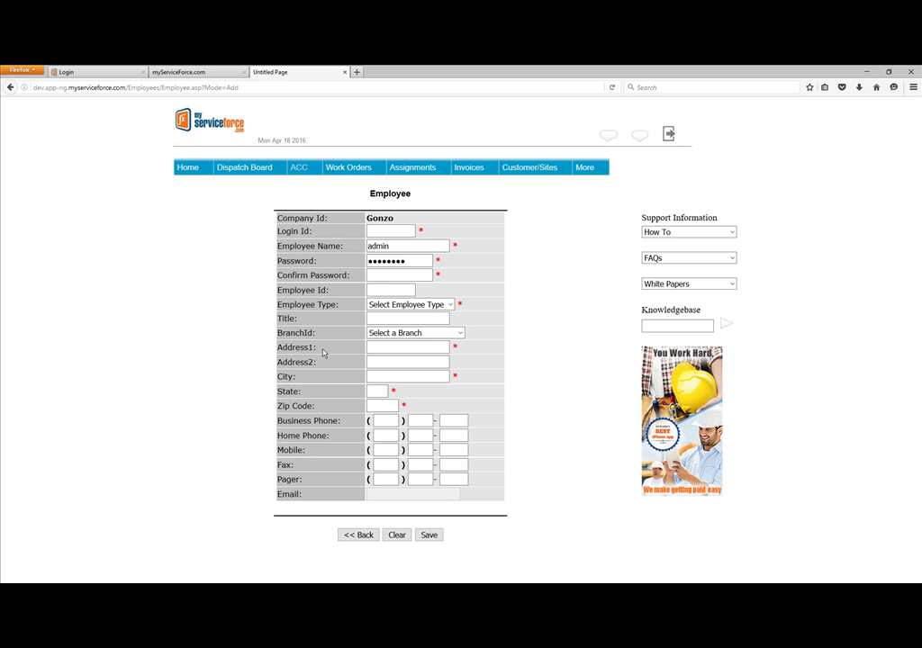
# - Enter the new employee's Login Id and replace the prefilled name with their full name
pyautogui.click(374, 233)
pyautogui.write('St')
pyautogui.write('eveR')
pyautogui.doubleClick(397, 247)
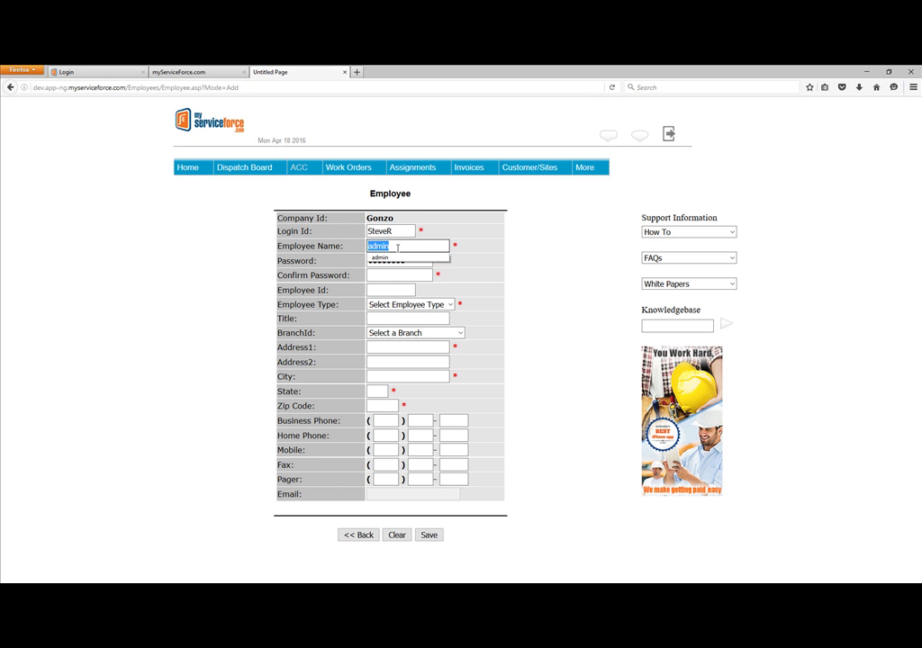
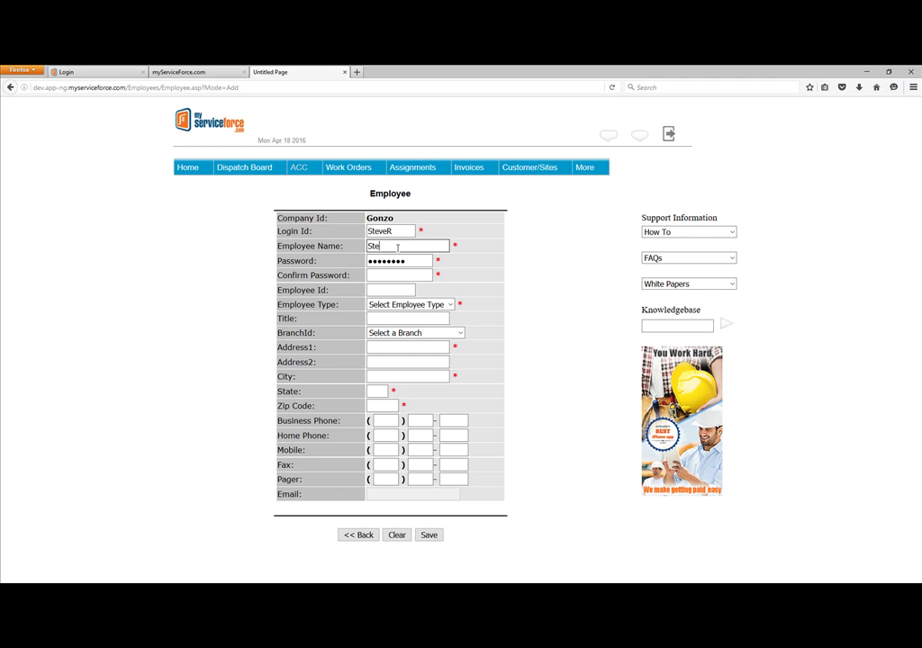
# - Replace the prefilled password and set the employee type to Technician
pyautogui.click(414, 261)
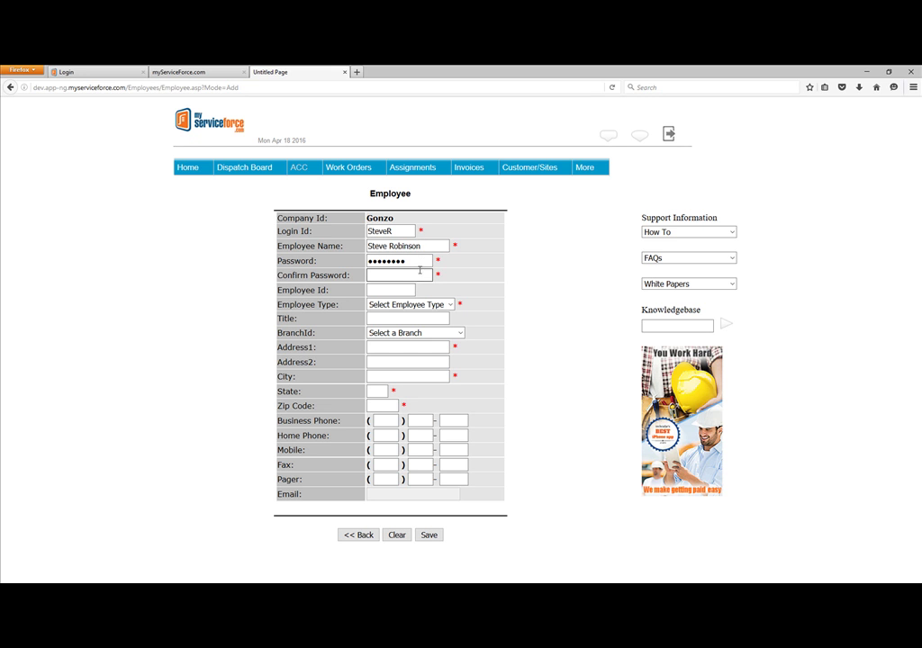
pyautogui.doubleClick(417, 260)
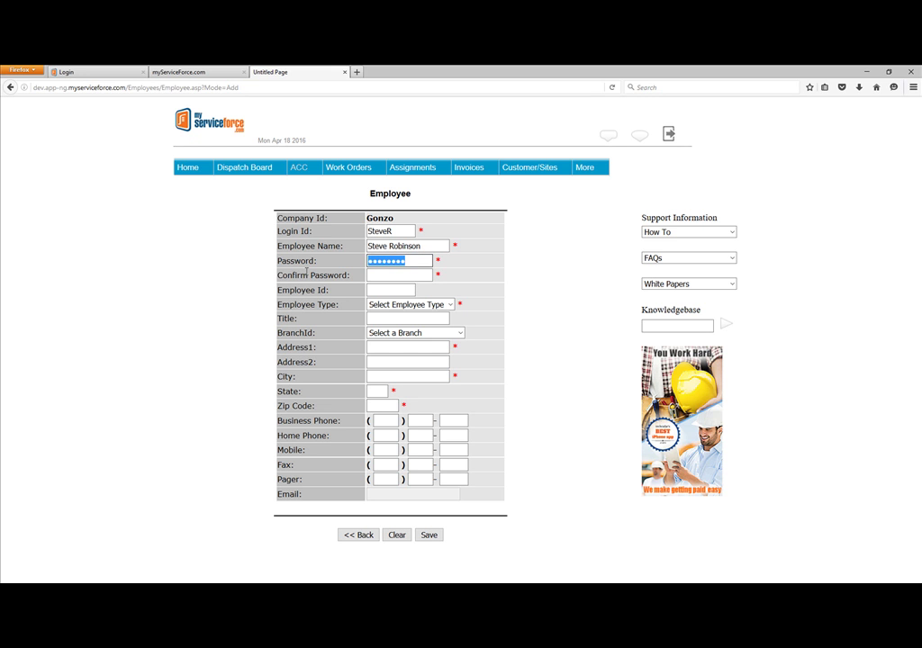
pyautogui.press('Tab')
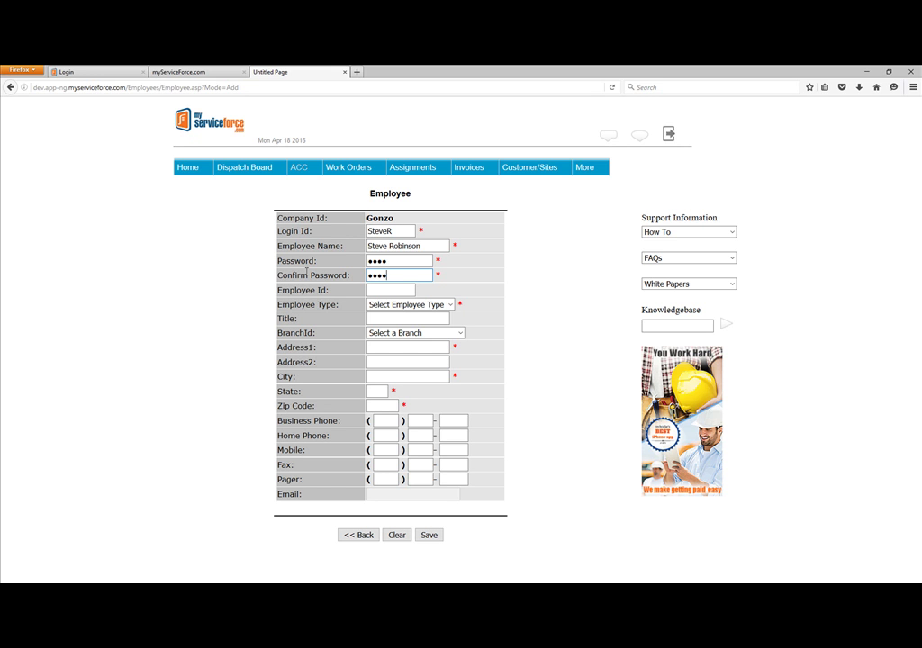
pyautogui.click(385, 294)
pyautogui.click(440, 306)
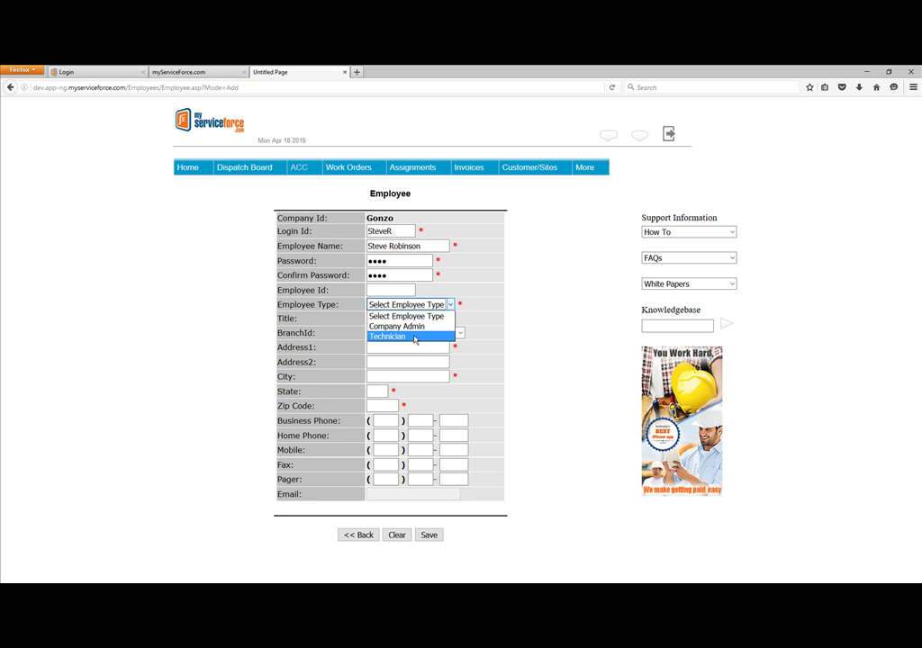
pyautogui.click(415, 338)
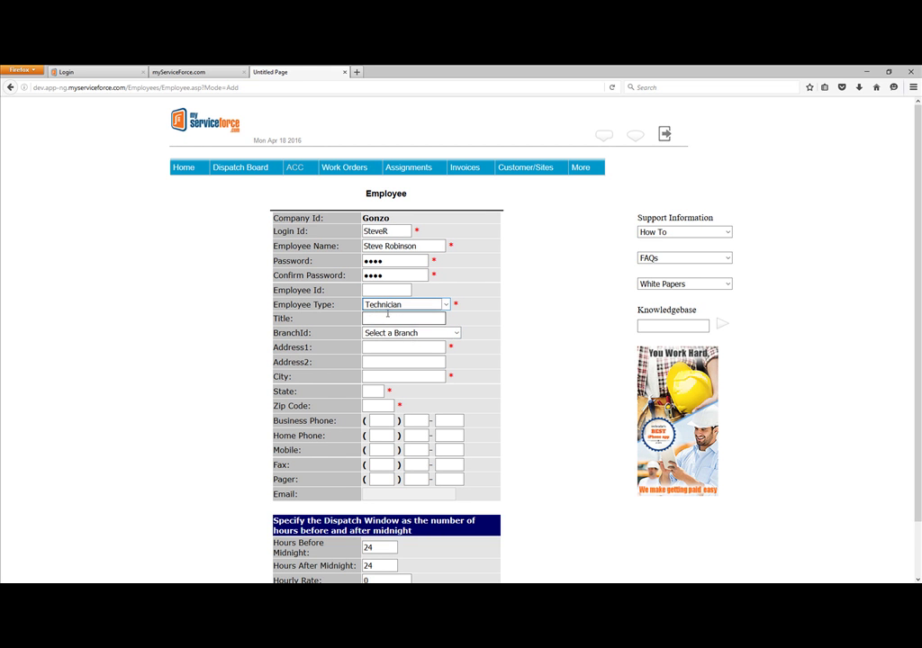
# - Leave the employee form unsaved and go to the Customer List
pyautogui.click(389, 315)
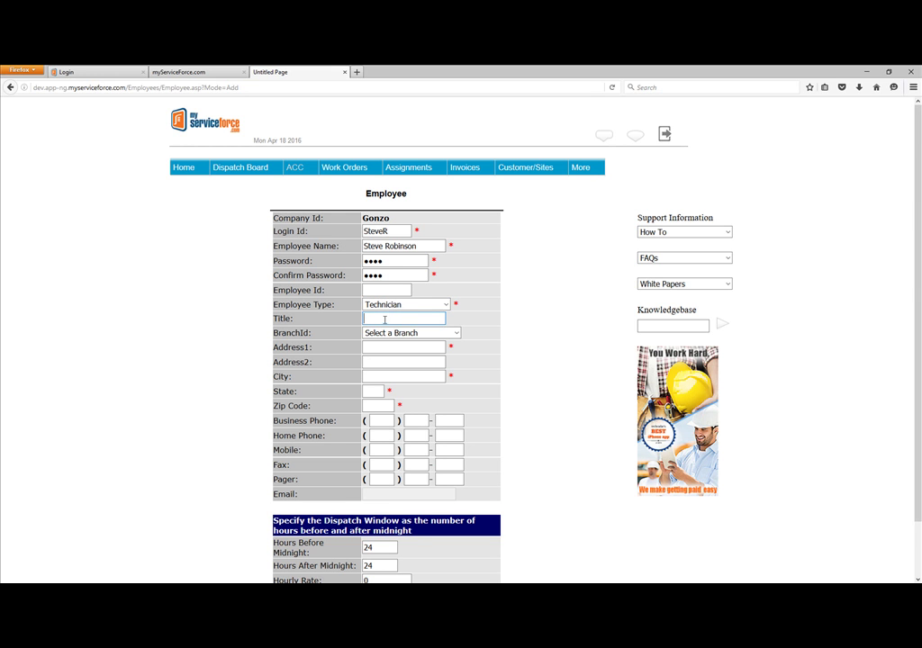
pyautogui.click(433, 348)
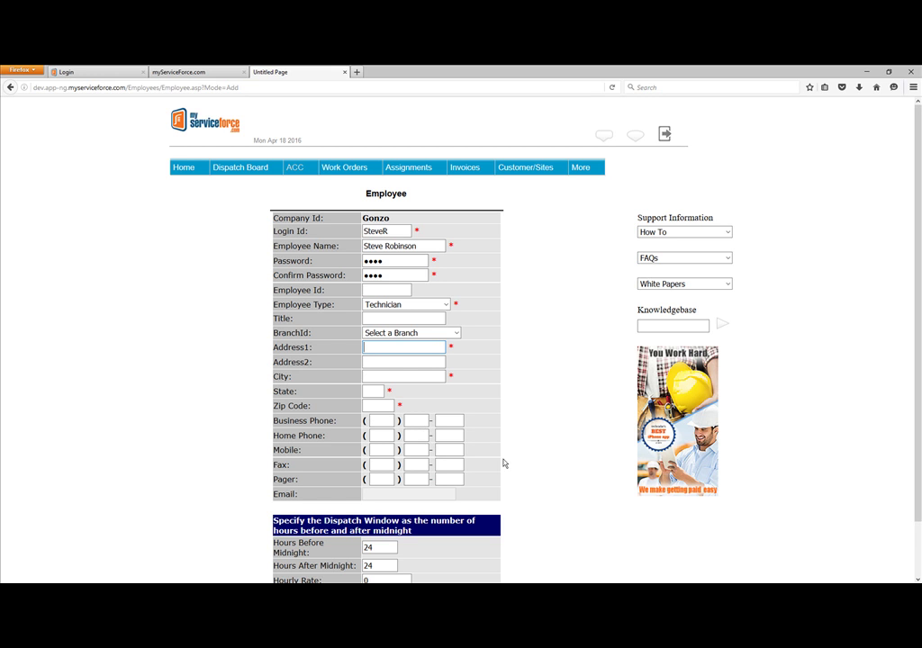
pyautogui.scroll(-2, 503, 464)
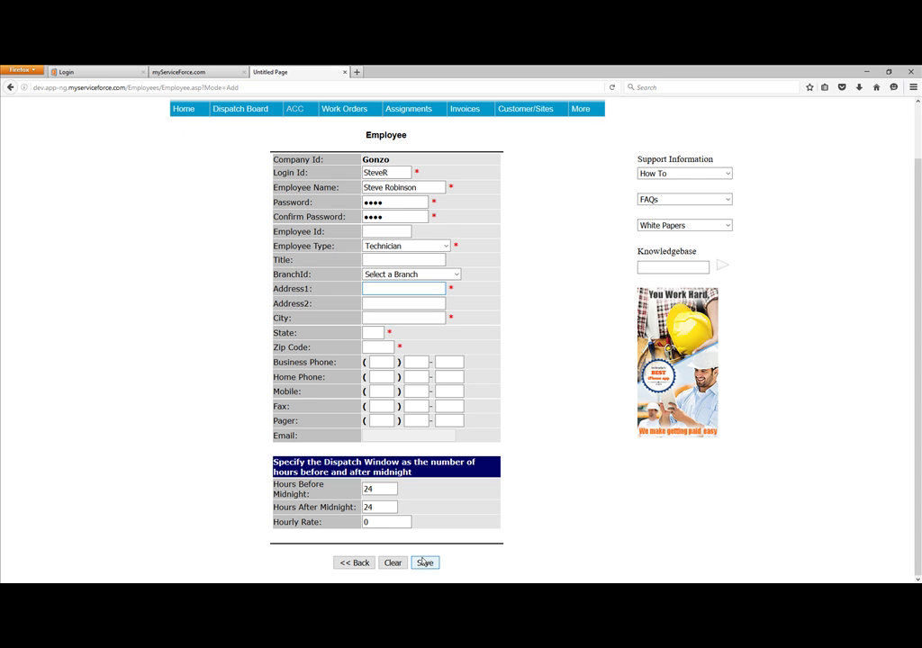
pyautogui.click(360, 566)
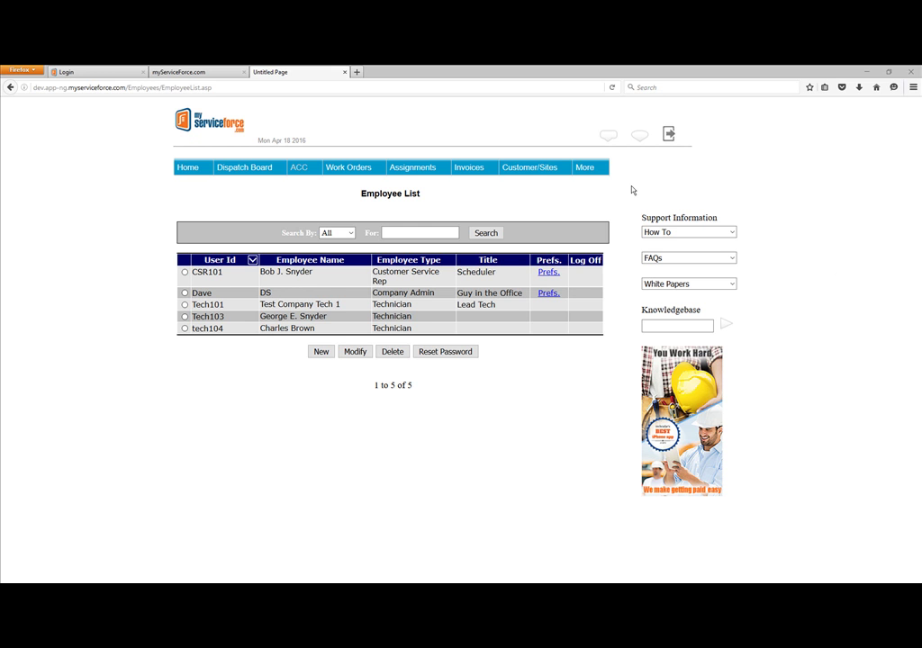
pyautogui.click(537, 174)
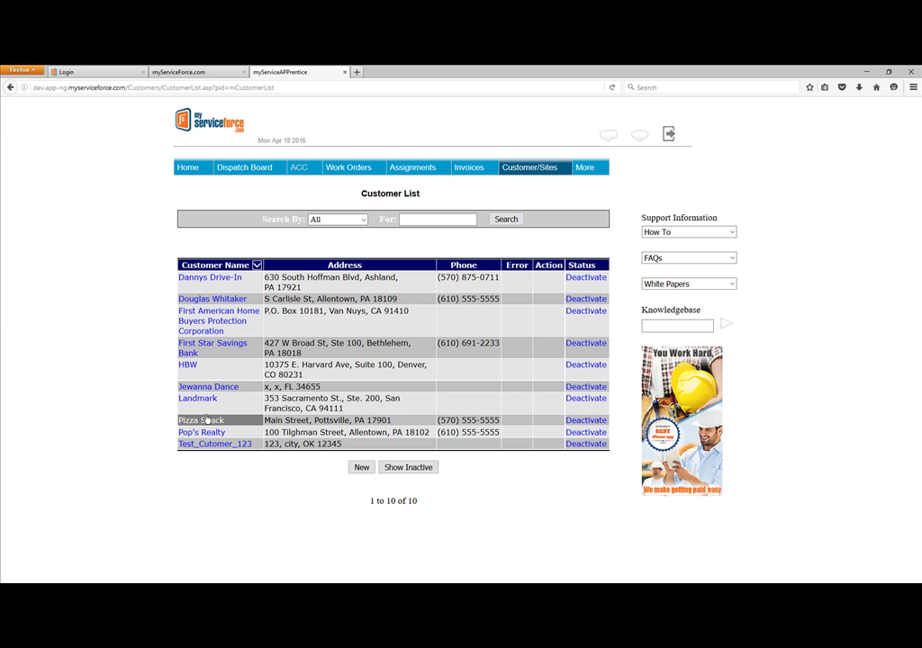
# - Open one customer's details from the Customer List
pyautogui.click(224, 300)
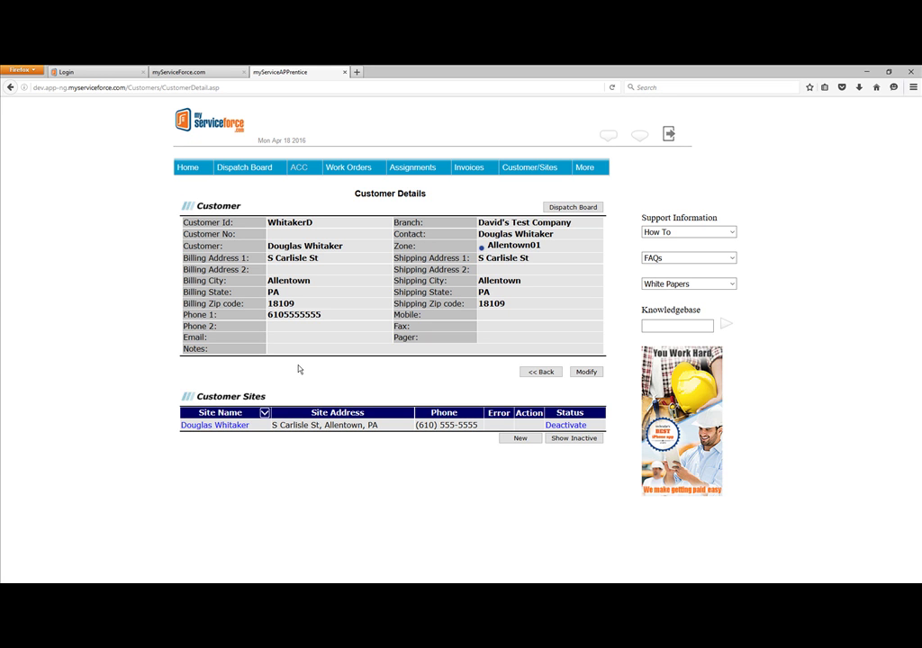
pyautogui.click(528, 375)
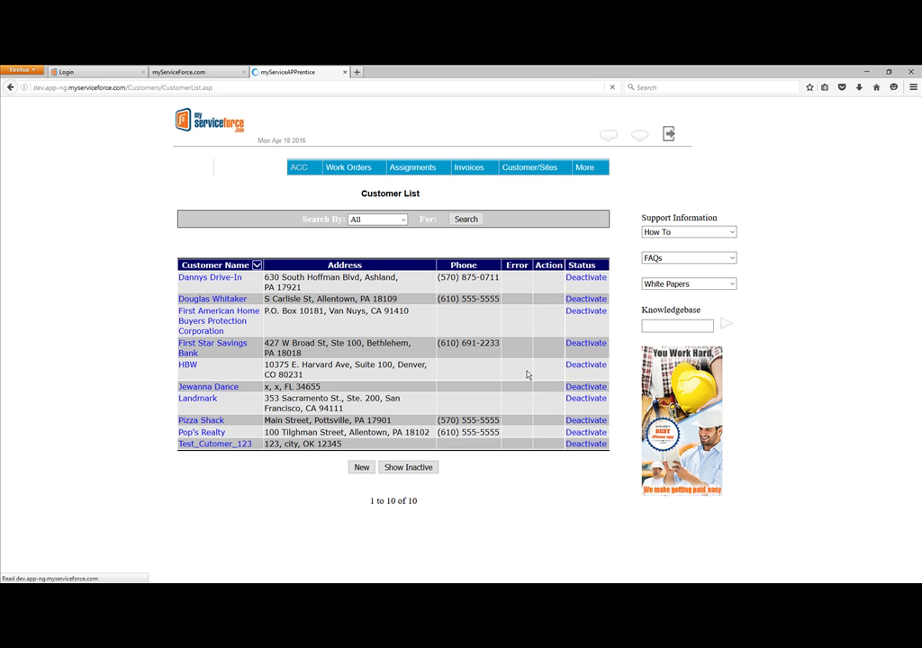
pyautogui.click(201, 422)
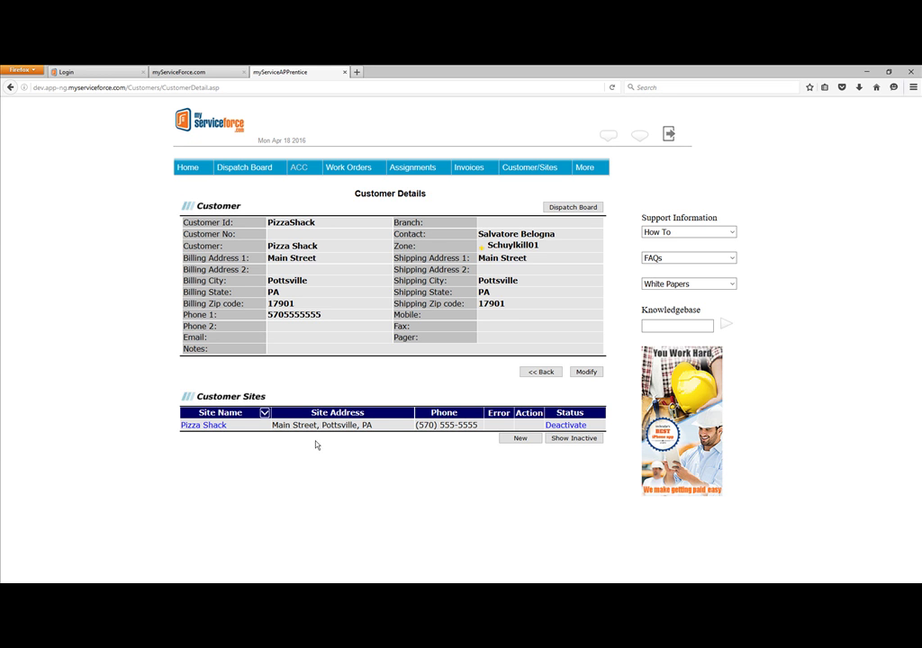
pyautogui.click(540, 372)
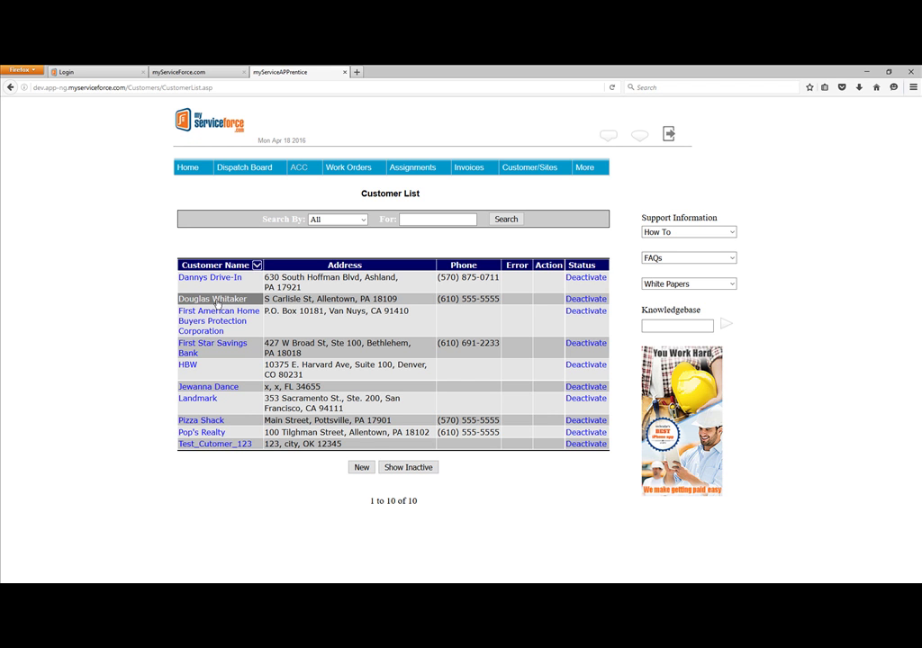
pyautogui.click(217, 300)
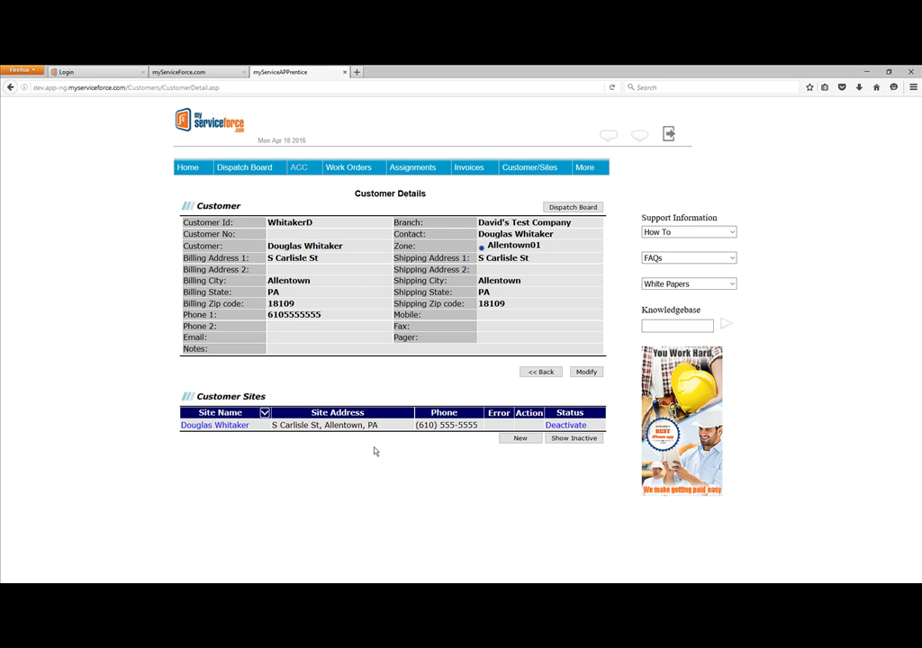
pyautogui.click(540, 372)
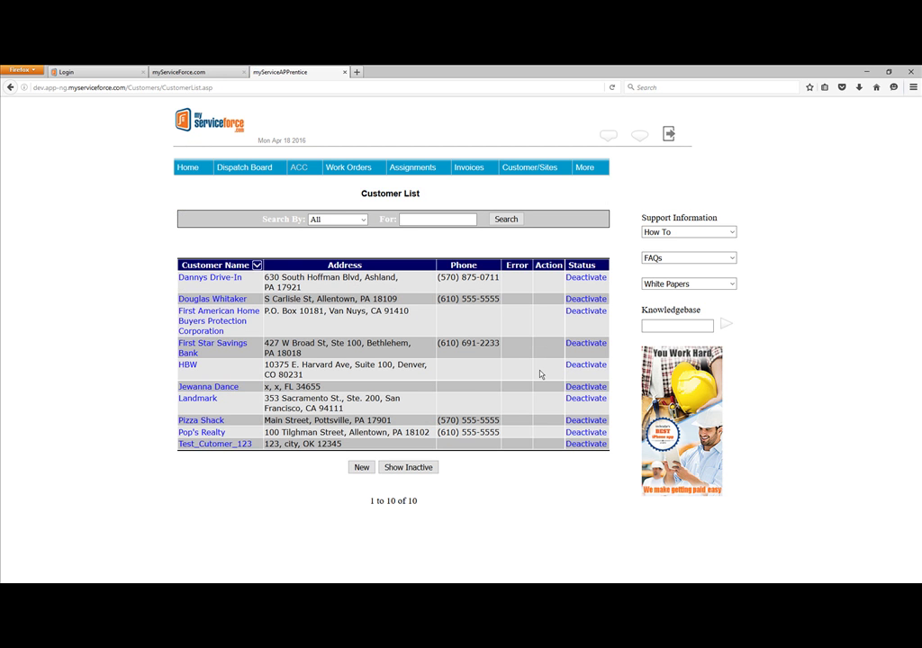
pyautogui.click(360, 467)
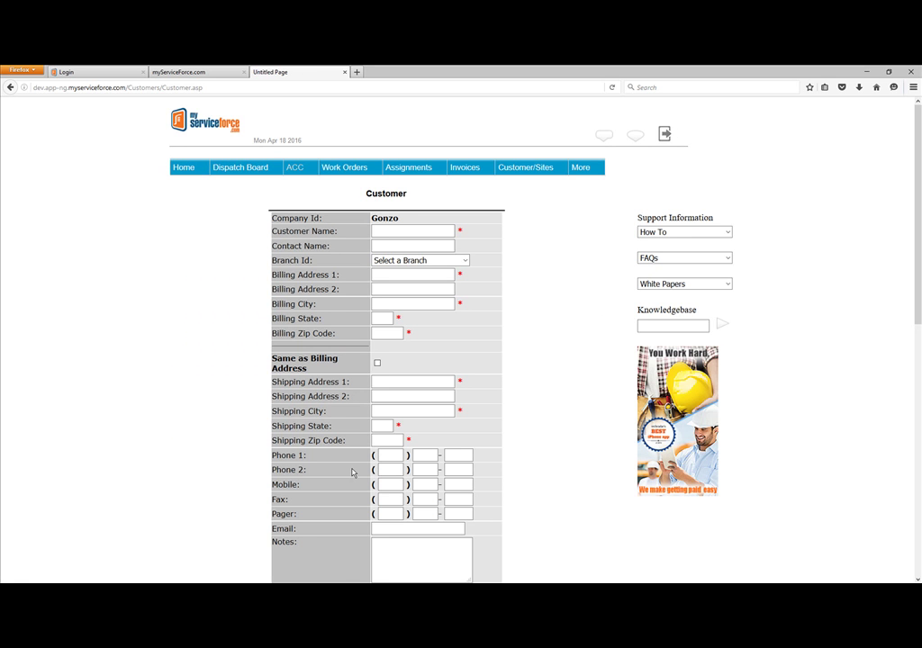
# - Enter the new customer's name and contact name
pyautogui.click(393, 231)
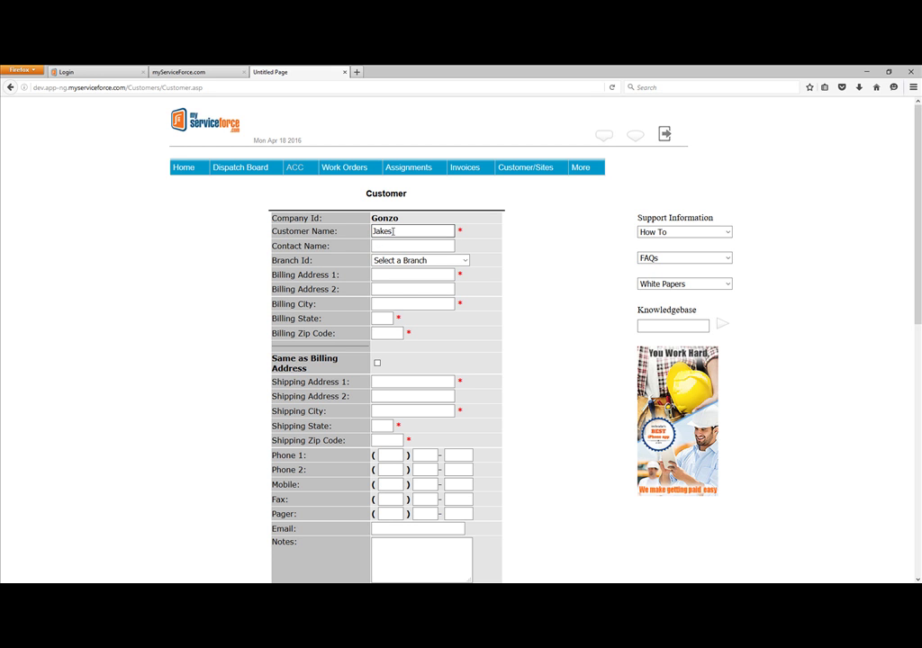
pyautogui.press('Tab')
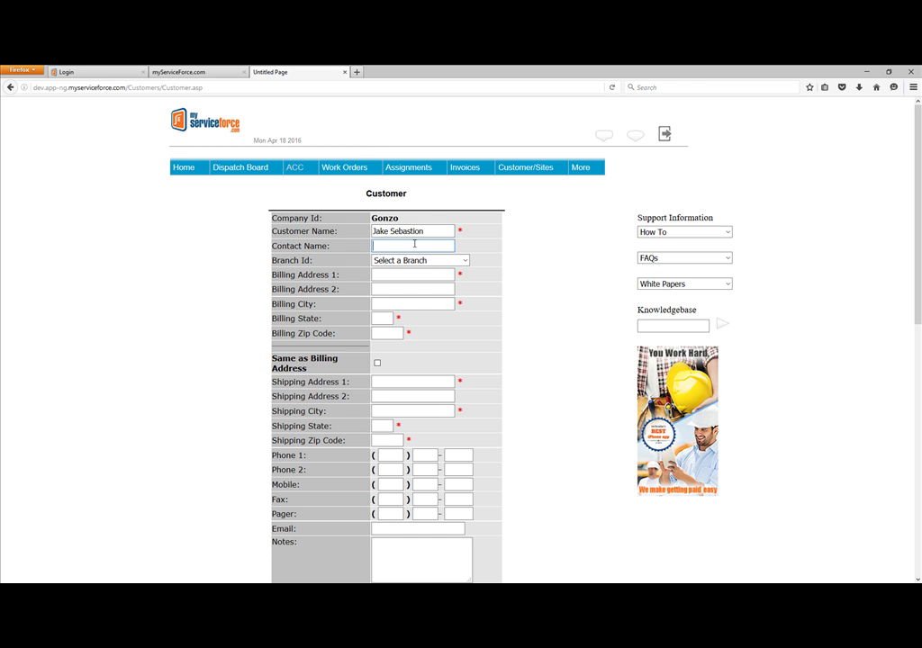
pyautogui.write('Jake')
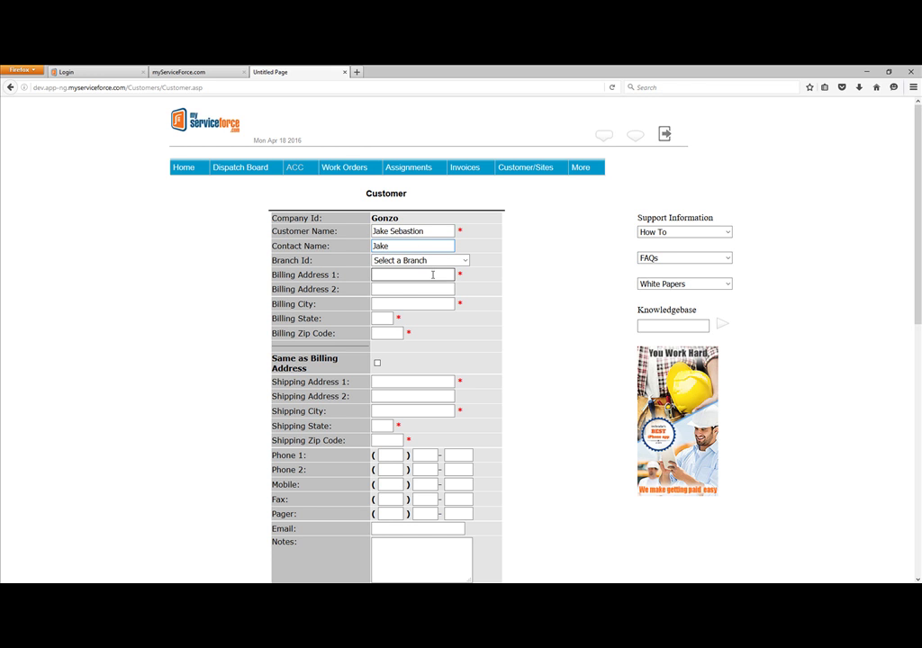
# - Fill in the billing street, city, state and zip from saved suggestions
pyautogui.click(432, 277)
pyautogui.write('12')
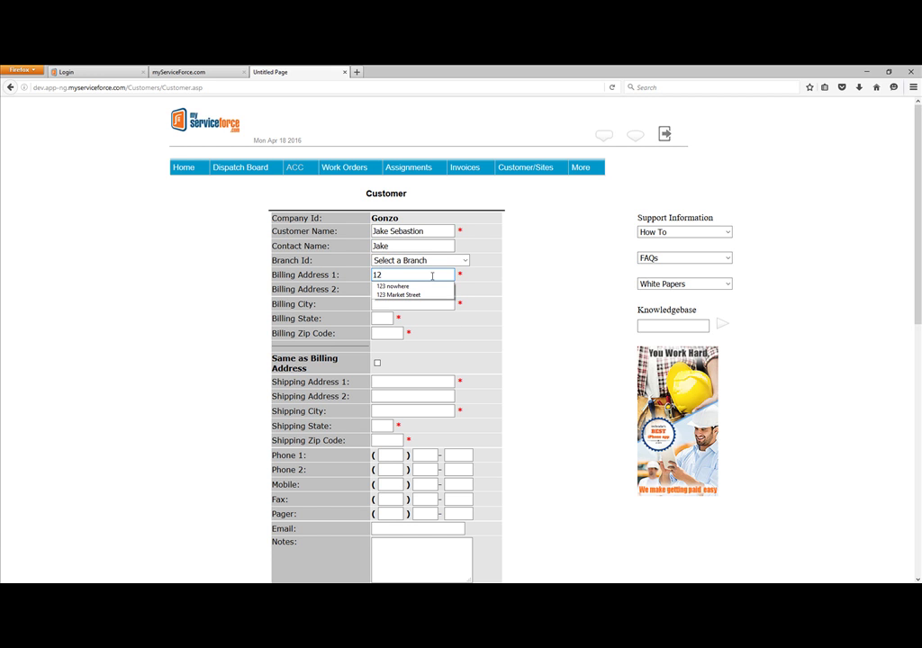
pyautogui.press('Down')
pyautogui.press('Down')
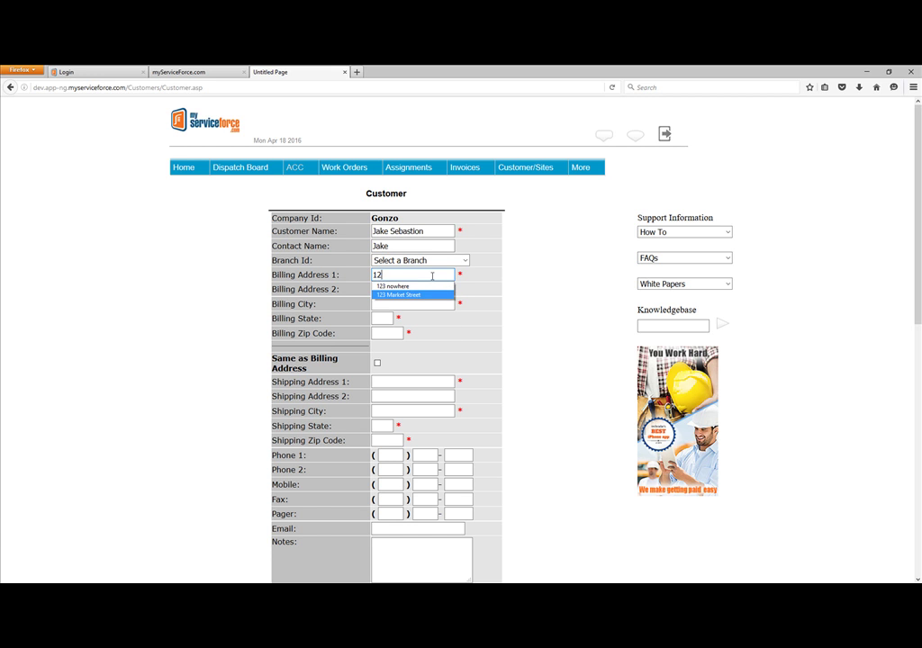
pyautogui.press('Tab')
pyautogui.press('Tab')
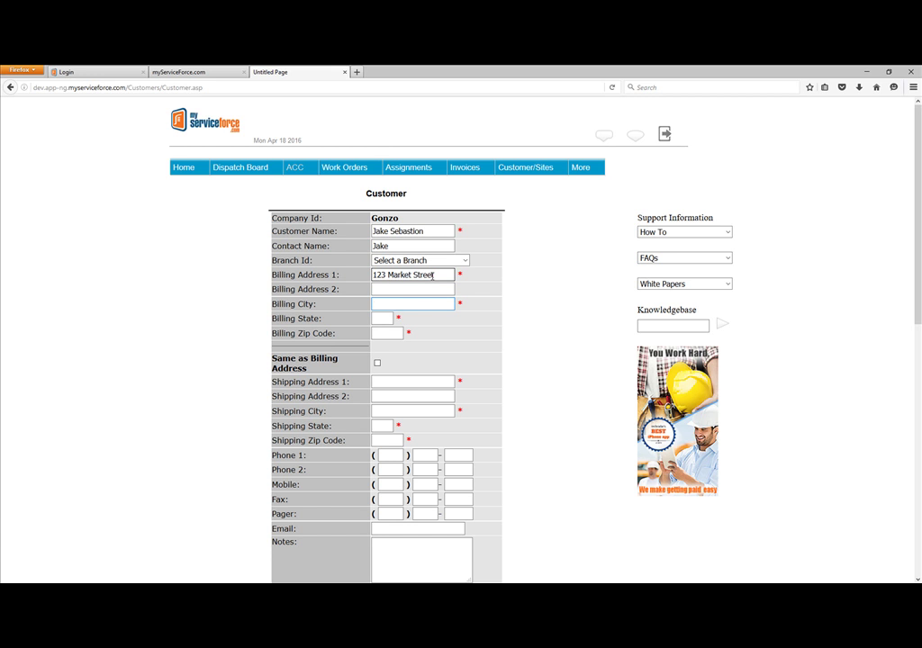
pyautogui.write('A')
pyautogui.press('Down')
pyautogui.press('Tab')
pyautogui.write('PA')
pyautogui.press('Tab')
pyautogui.write('18103')
pyautogui.click(432, 276)
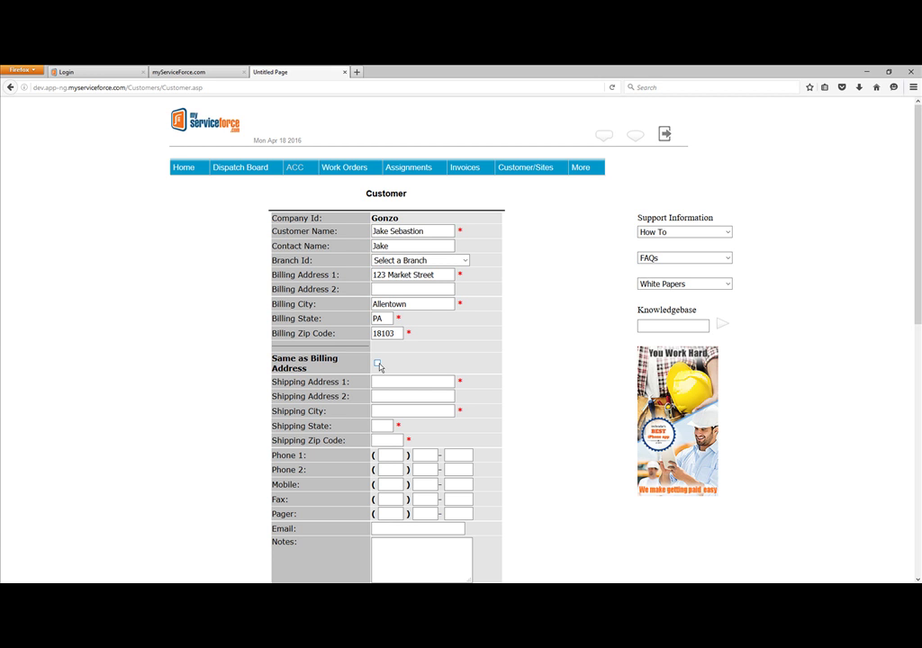
# - Tick Same as Billing Address to copy the billing address into shipping
pyautogui.click(378, 364)
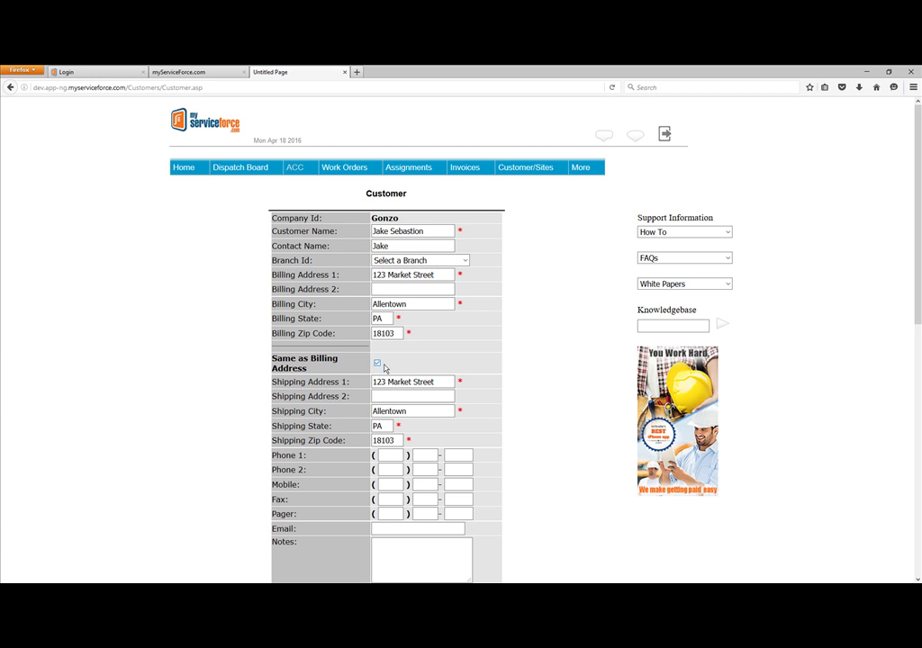
pyautogui.doubleClick(304, 358)
pyautogui.tripleClick(309, 364)
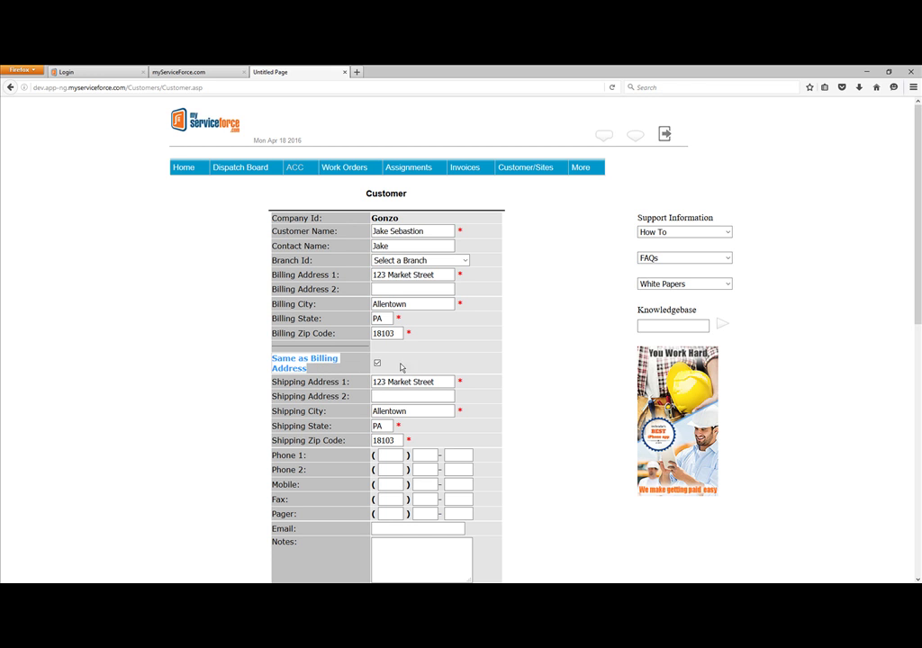
pyautogui.click(394, 453)
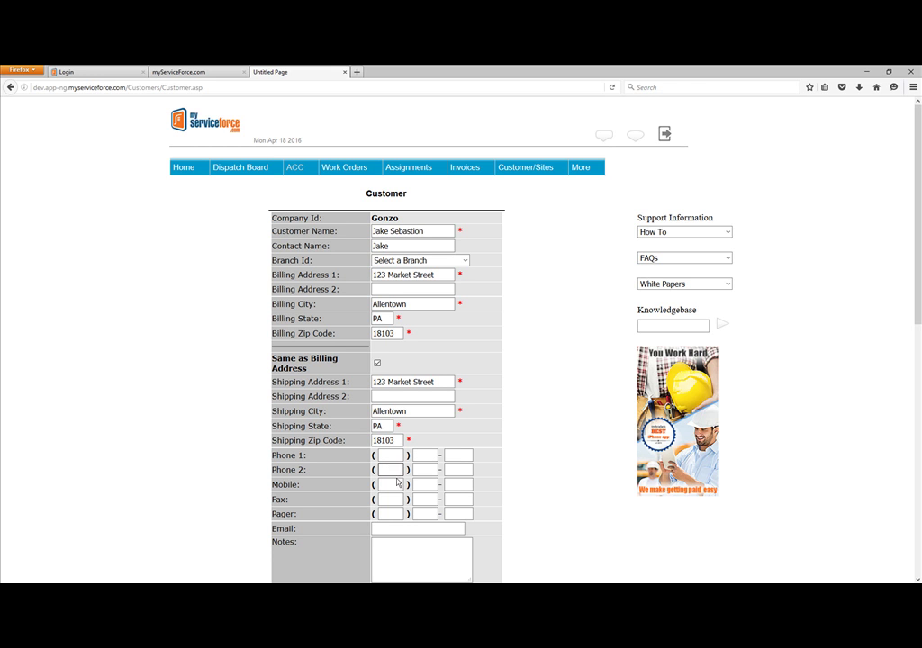
# - Fill the Email field with the saved support e-mail address
pyautogui.click(378, 483)
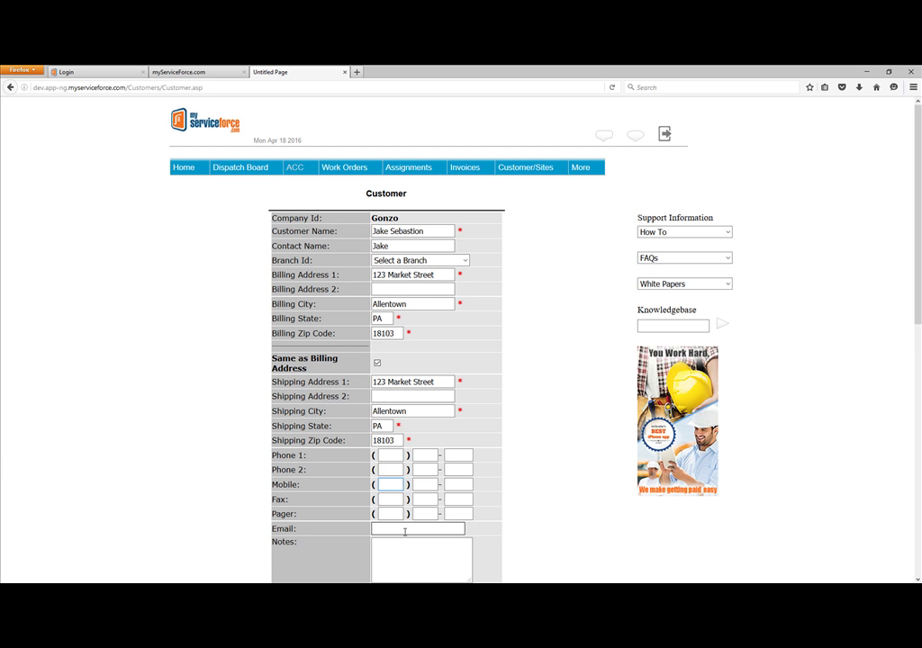
pyautogui.click(404, 532)
pyautogui.scroll(-3, 404, 532)
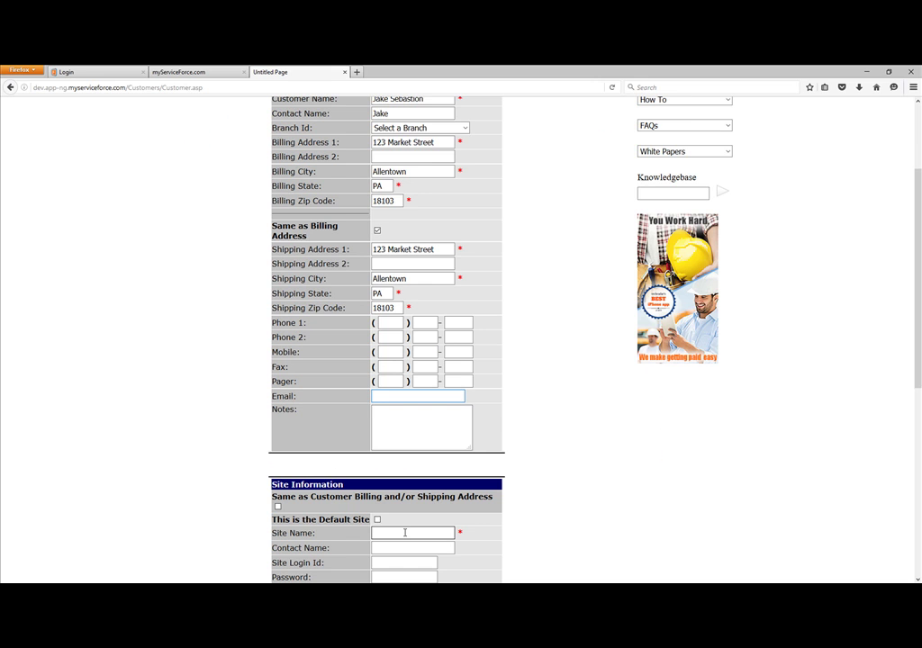
pyautogui.write('su')
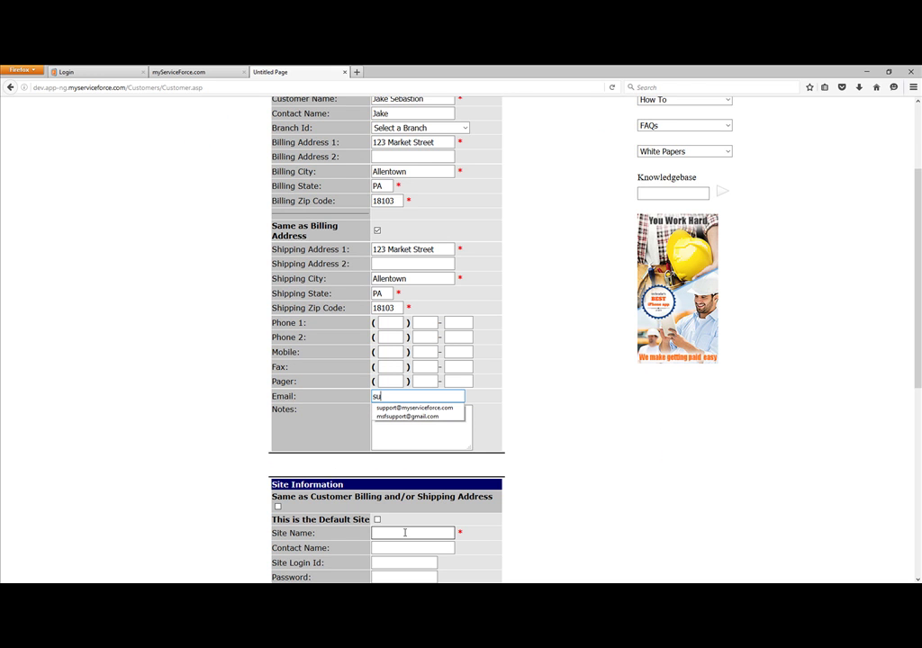
pyautogui.write('ppo')
pyautogui.press('Down')
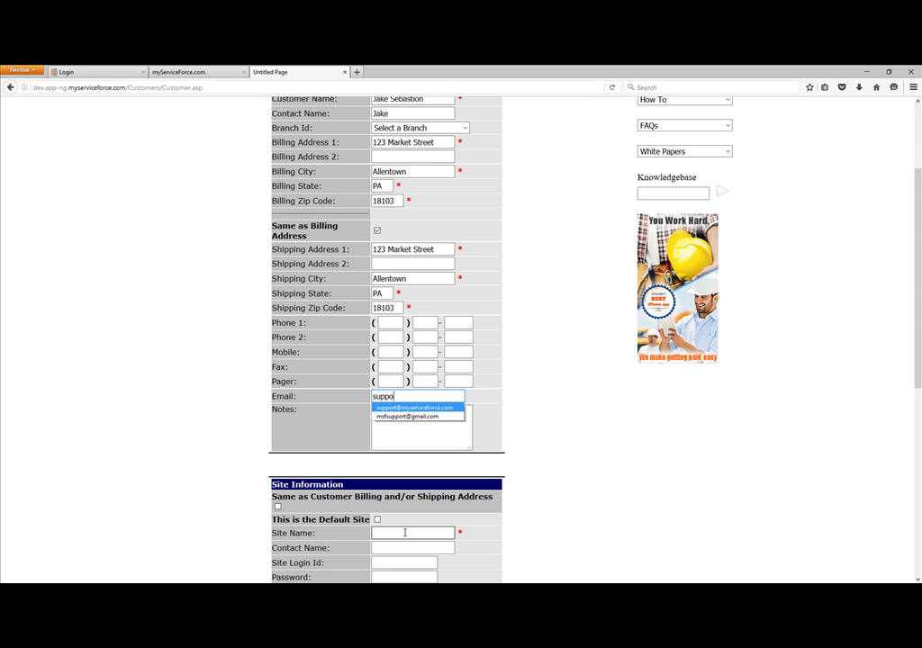
pyautogui.press('Tab')
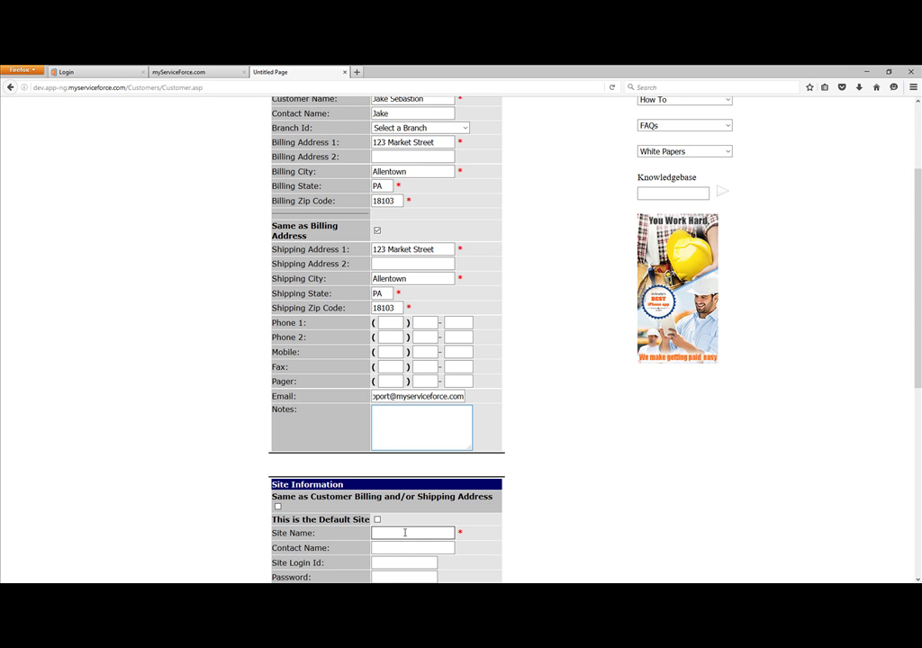
# - Type the note 'Person friend of the owner.' and enlarge the Notes box
pyautogui.write('Person friend of he')
pyautogui.press('BackSpace')
pyautogui.write('the ownerd')
pyautogui.press('BackSpace')
pyautogui.write('.')
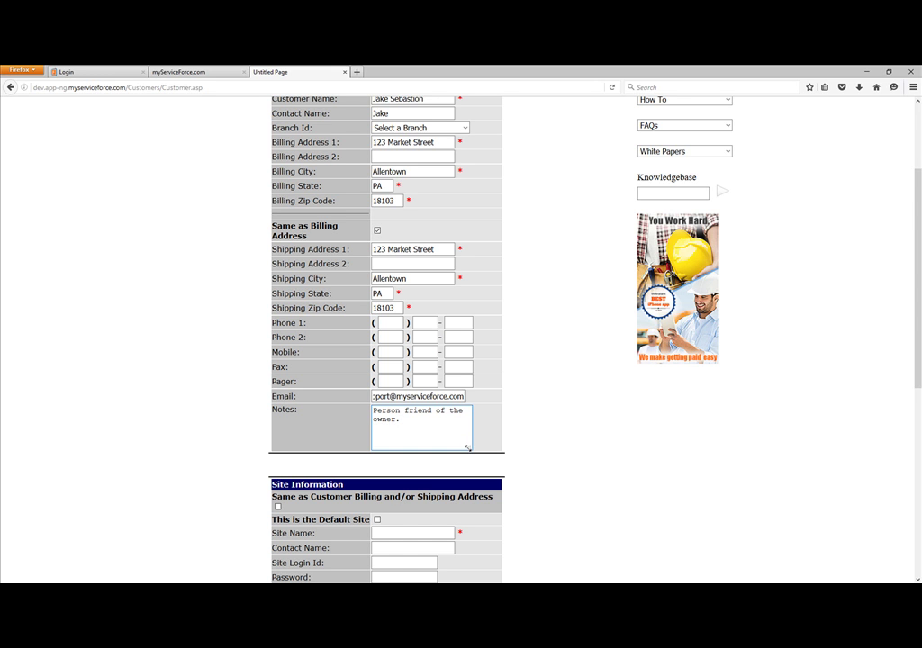
pyautogui.click(541, 467)
pyautogui.moveTo(466, 447); pyautogui.dragTo(508, 458)
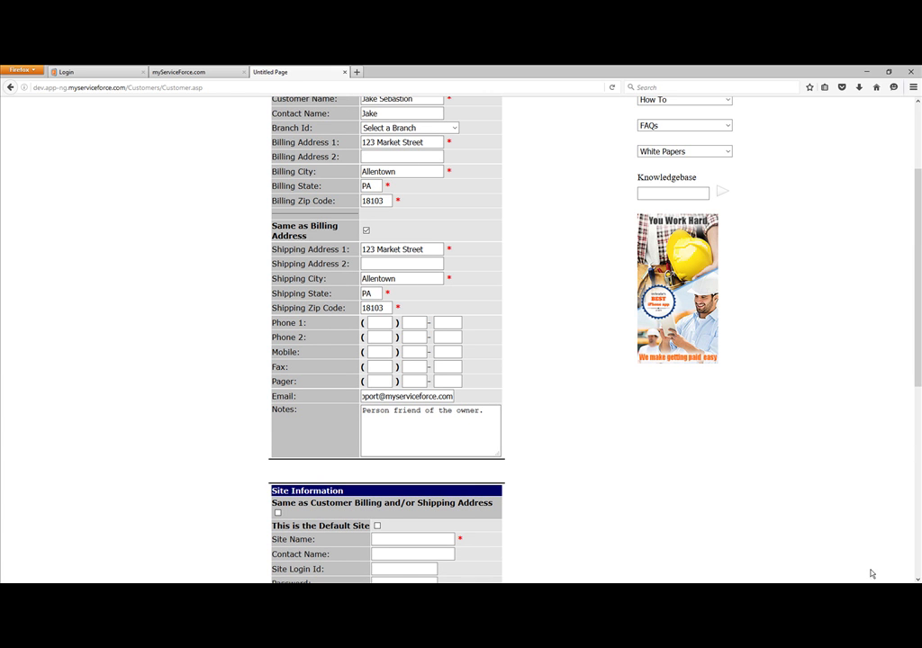
pyautogui.click(918, 579)
# - Leave 'Same as Customer Billing' unchecked and mark the site as the default site
pyautogui.scroll(-5, 917, 579)
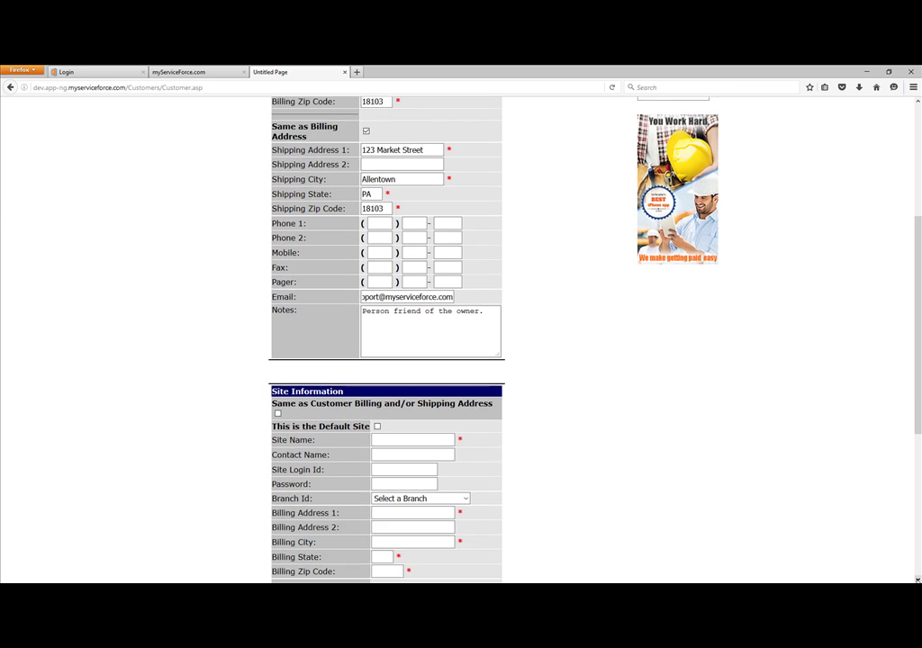
pyautogui.click(917, 579)
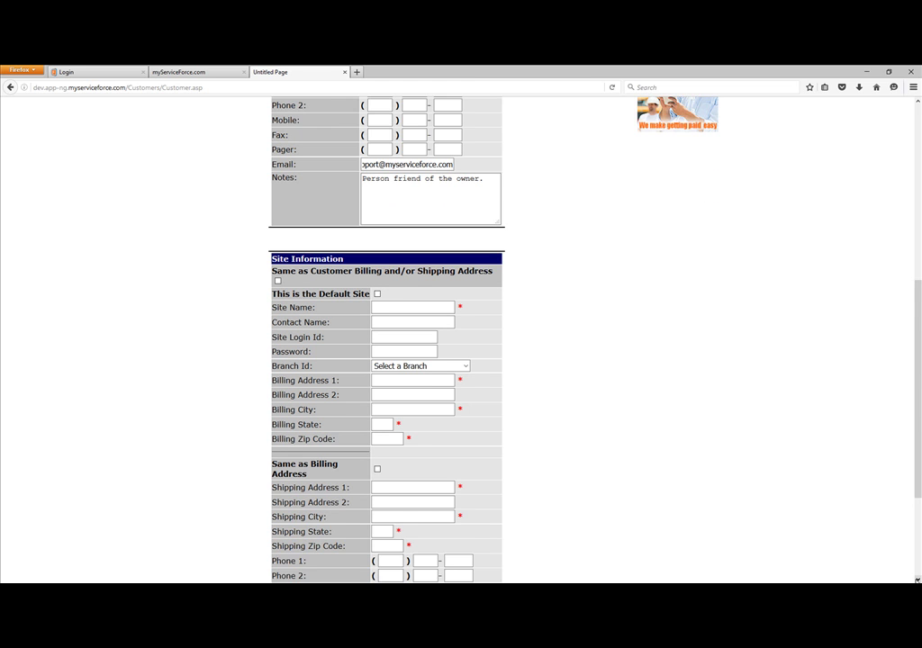
pyautogui.scroll(-2, 784, 501)
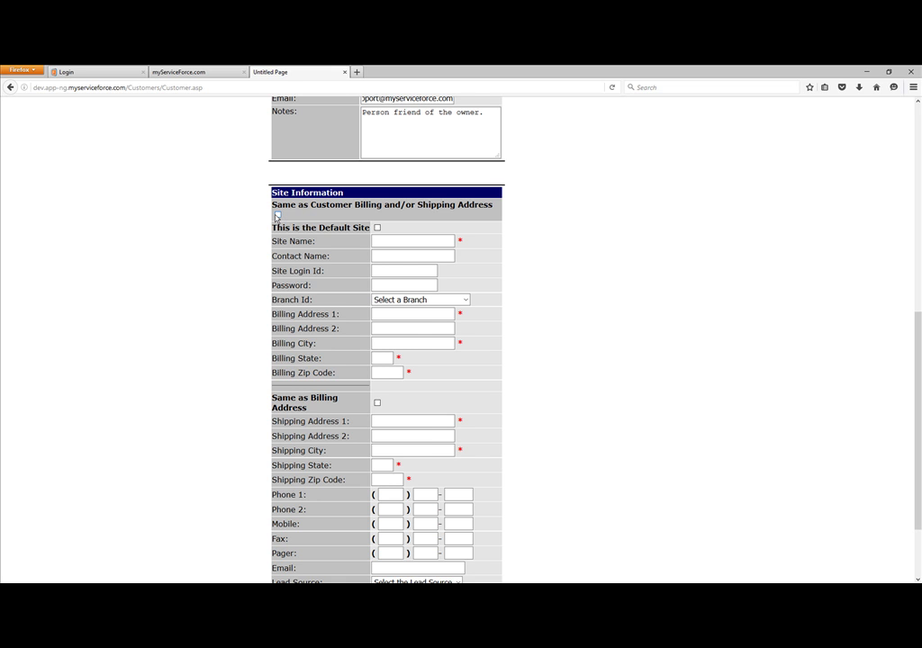
pyautogui.click(277, 216)
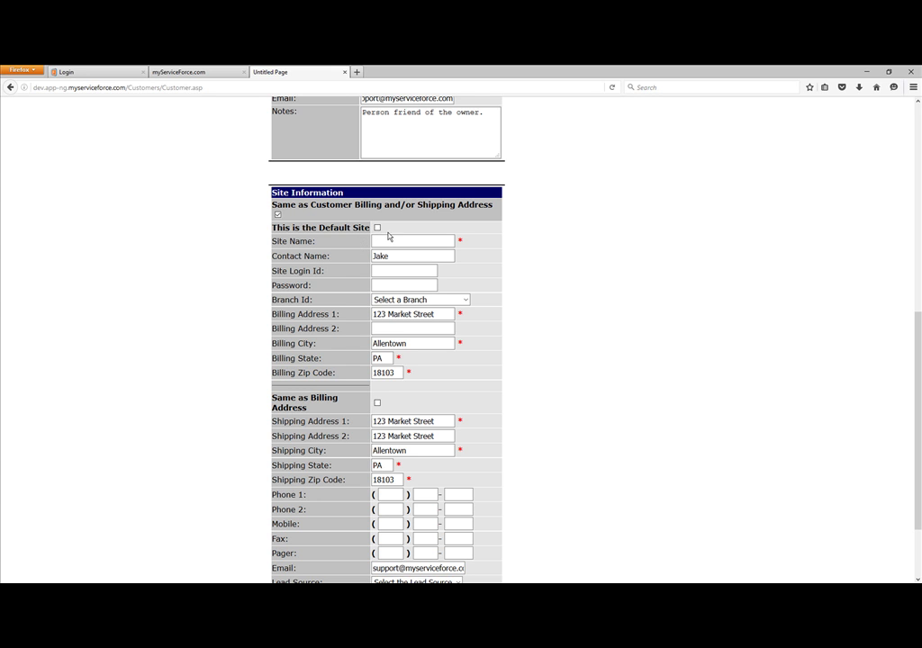
pyautogui.click(278, 216)
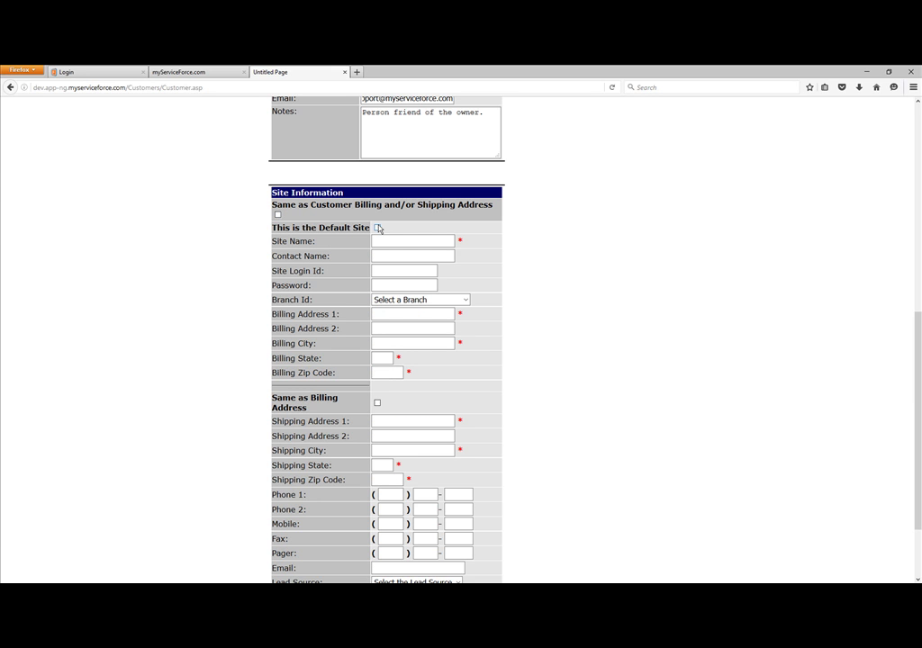
pyautogui.click(377, 228)
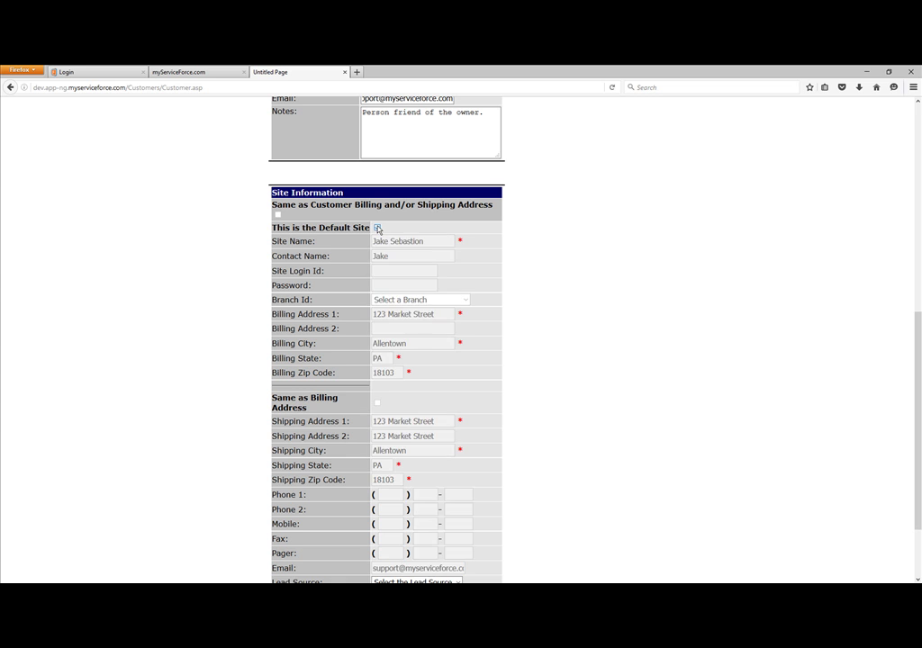
pyautogui.click(377, 228)
pyautogui.click(378, 228)
pyautogui.scroll(-2, 505, 417)
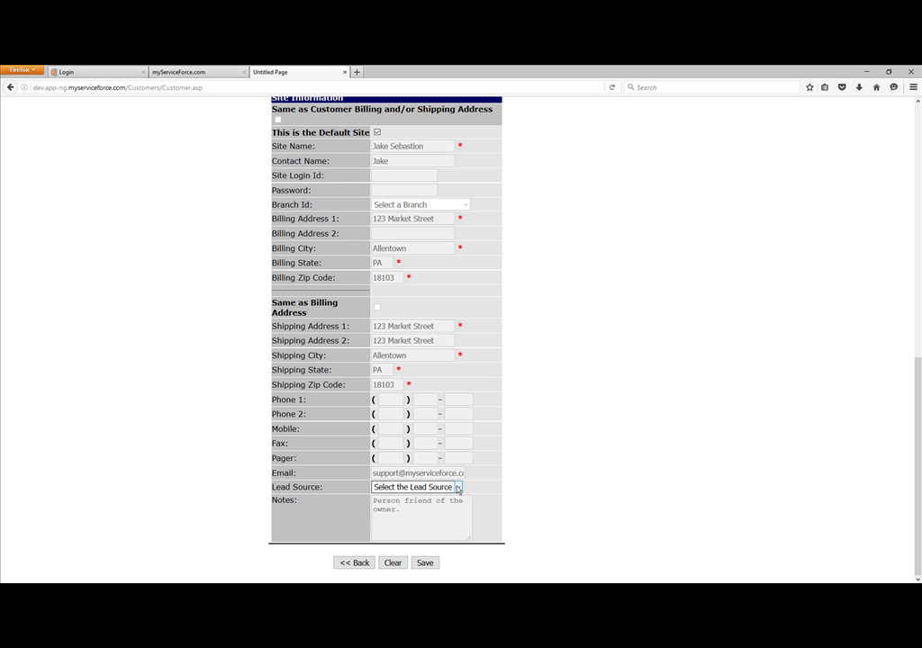
# - Check the Lead Source list without choosing one, then save the new customer
pyautogui.click(457, 487)
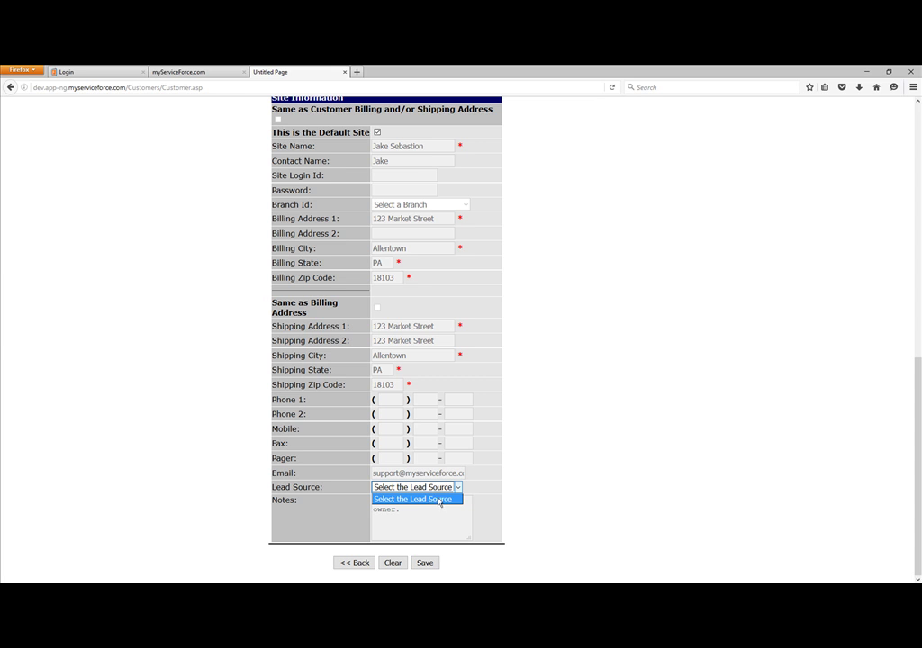
pyautogui.click(526, 491)
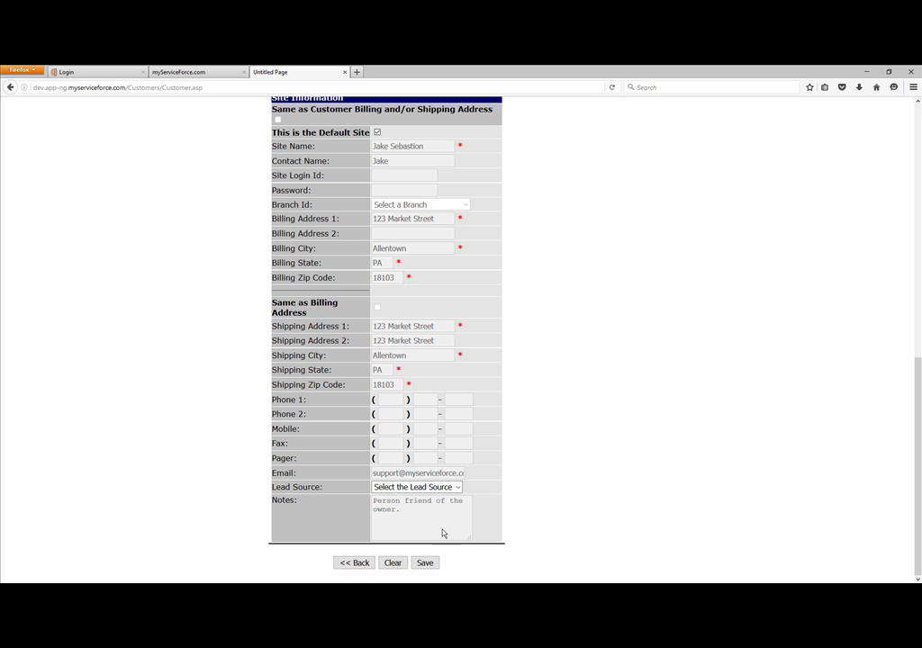
pyautogui.click(426, 563)
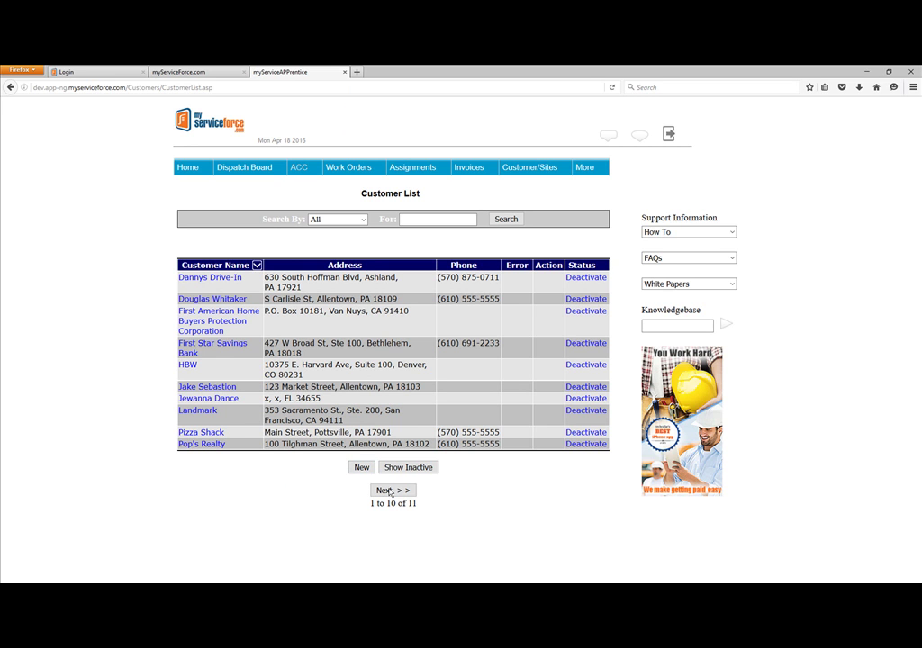
# - Open the new customer's details and start a new Customer Site for them
pyautogui.click(227, 388)
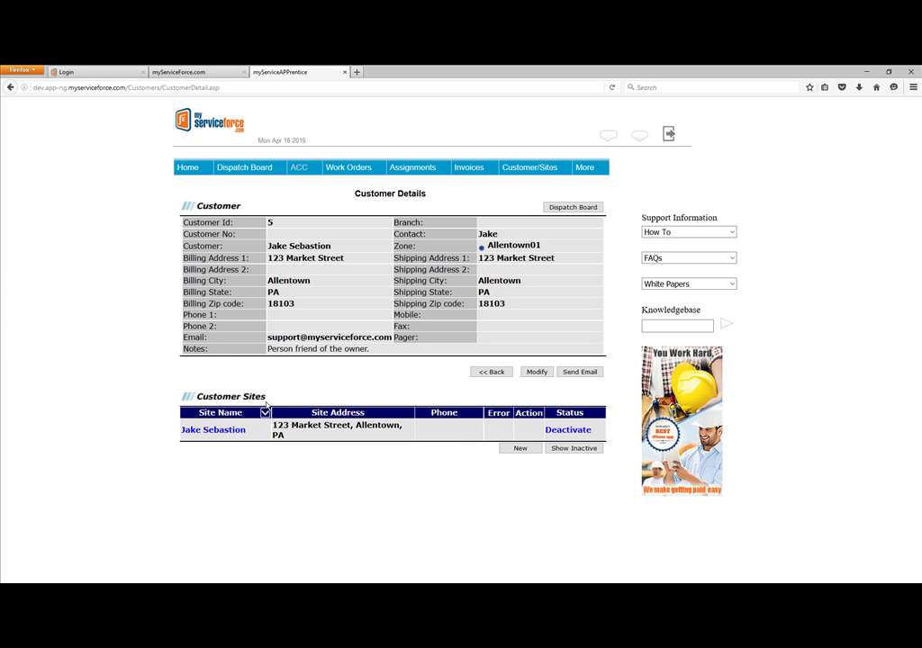
pyautogui.click(527, 446)
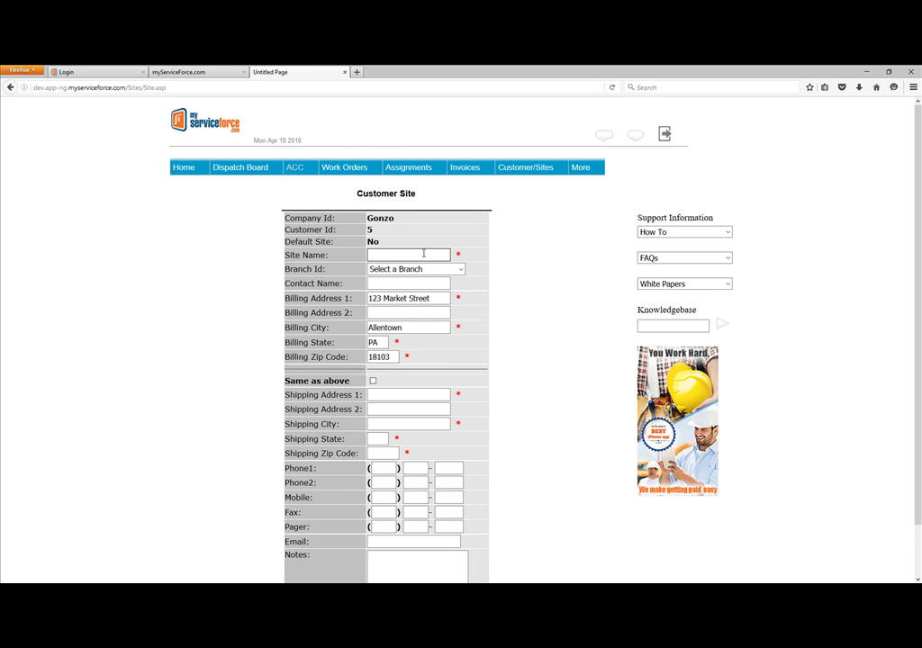
# - Go over the site's billing and shipping address lines (123 Market Street, Allentown, PA 18103)
pyautogui.click(436, 299)
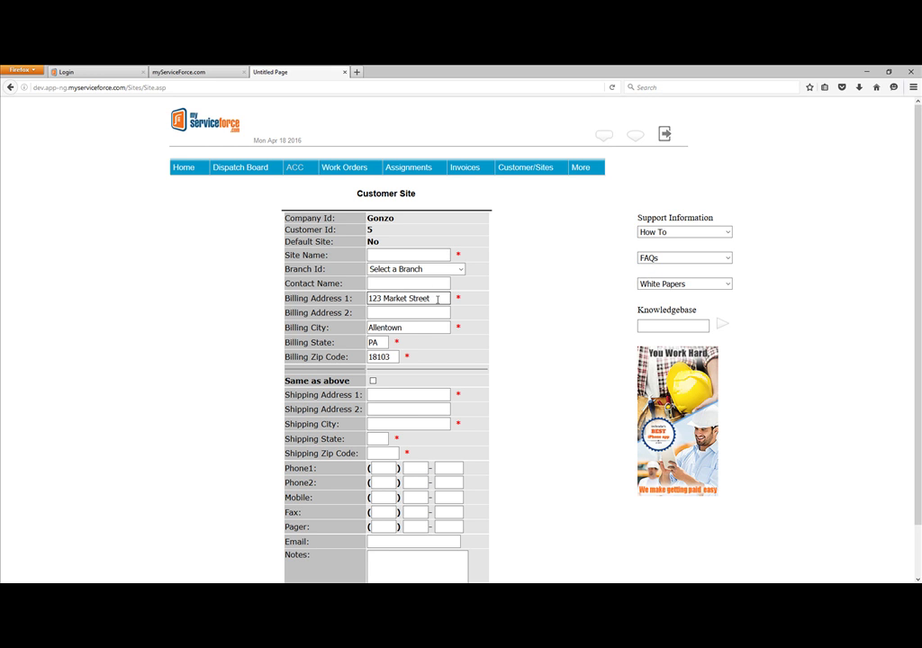
pyautogui.click(436, 393)
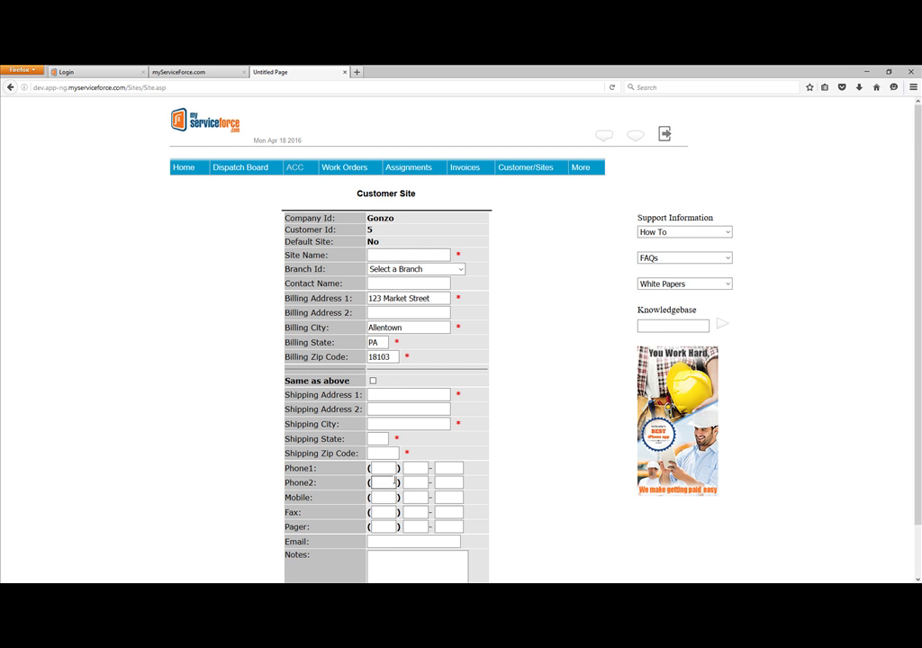
pyautogui.scroll(-2, 504, 508)
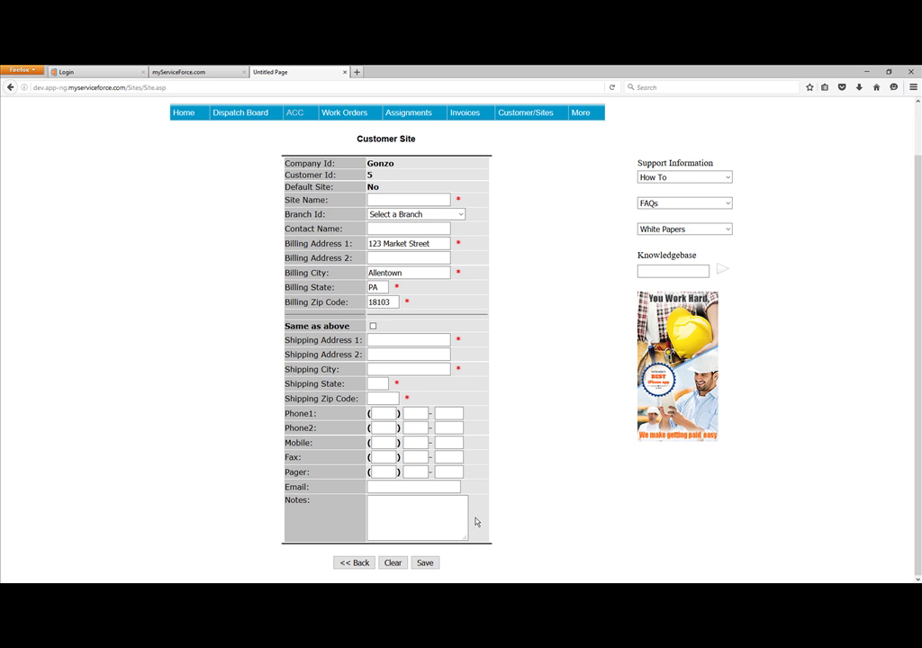
# - Submit the customer site form, then go to Inventory under More > Sales
pyautogui.click(414, 560)
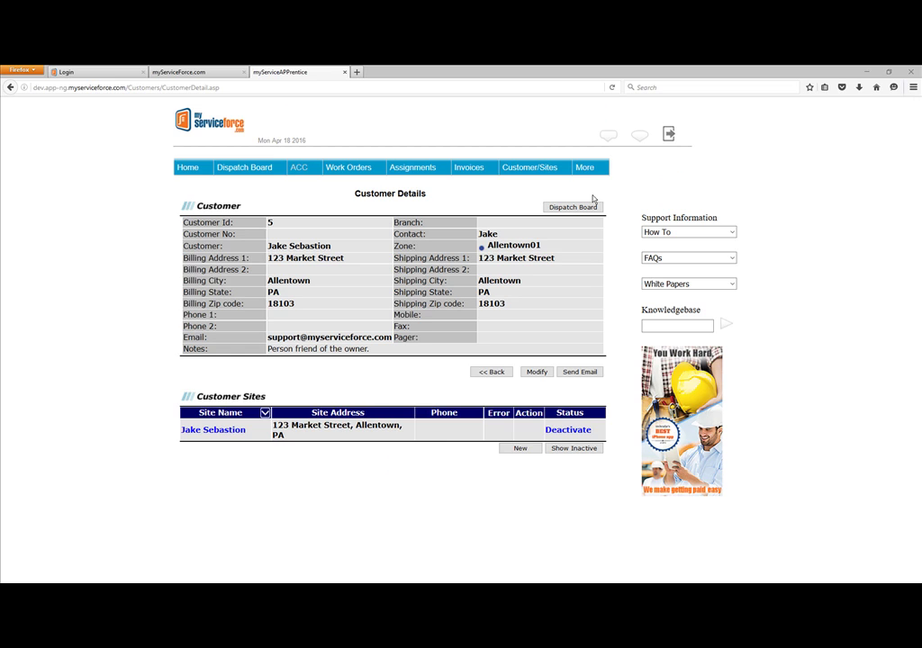
pyautogui.moveTo(591, 167)
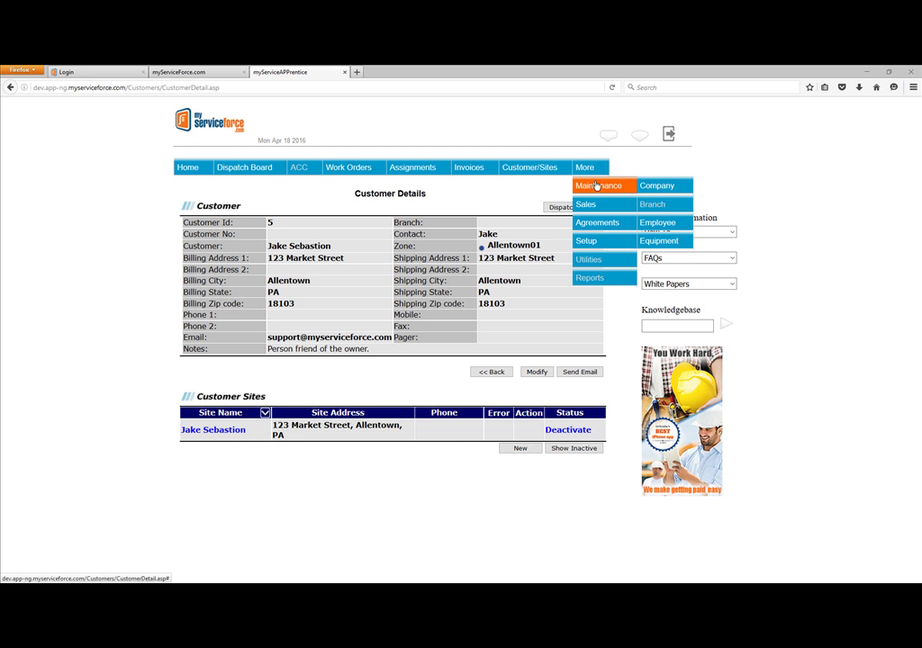
pyautogui.moveTo(586, 209)
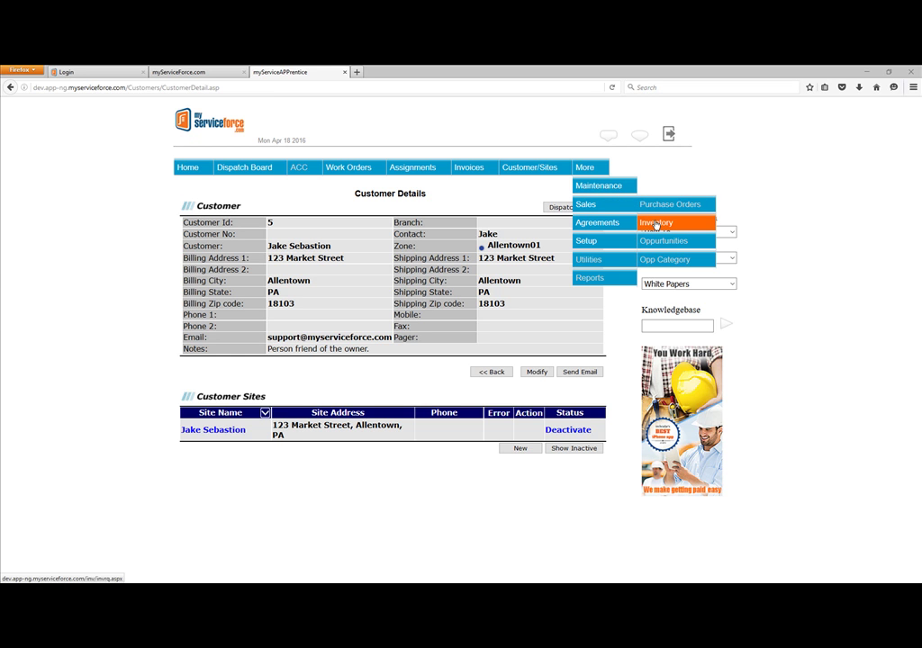
pyautogui.click(656, 224)
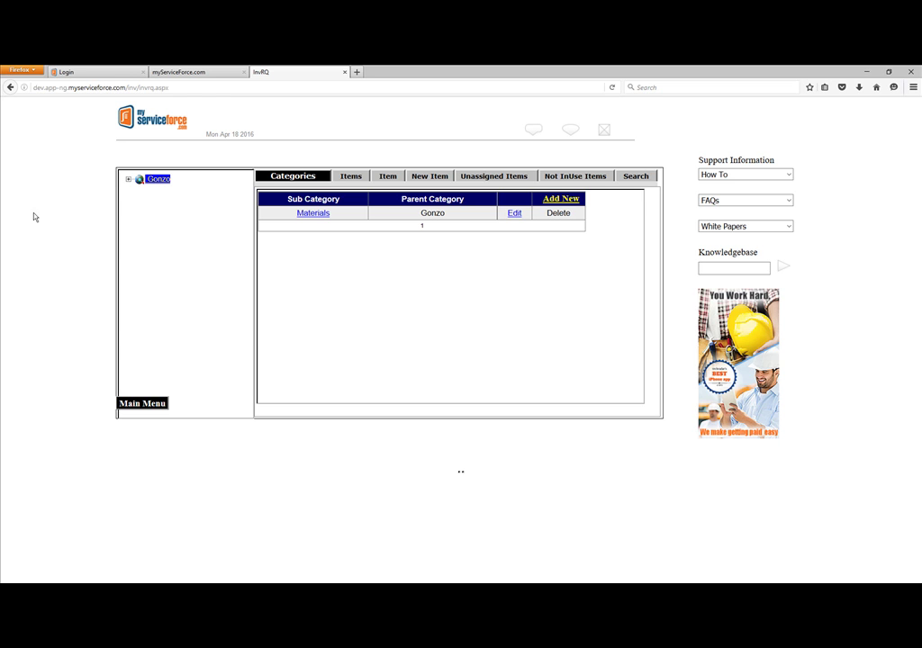
# - Browse Gonzo's Materials items (Test1–Test7, InsTest01–03), then start a new Materials item
pyautogui.click(129, 180)
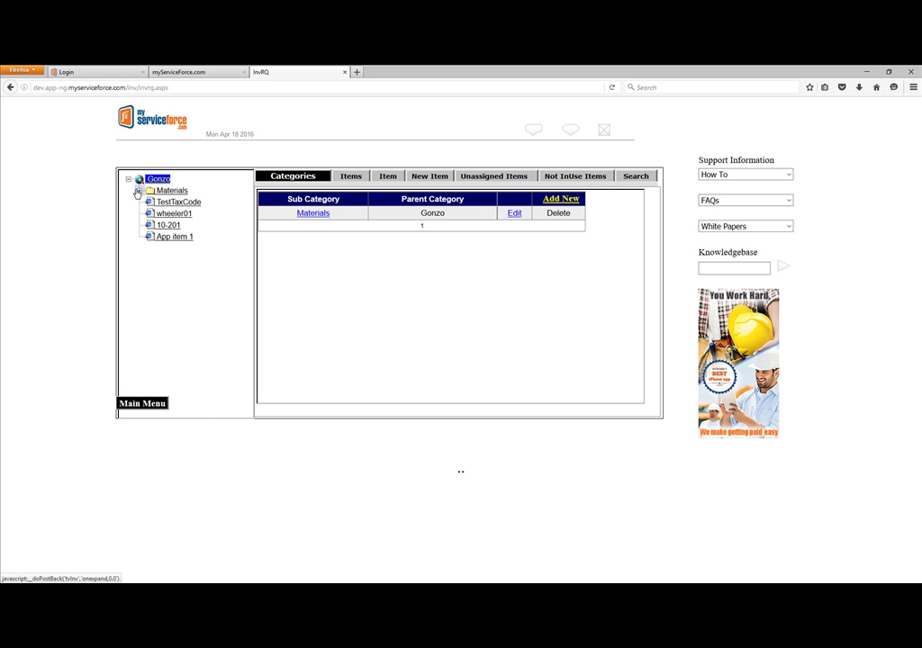
pyautogui.click(138, 191)
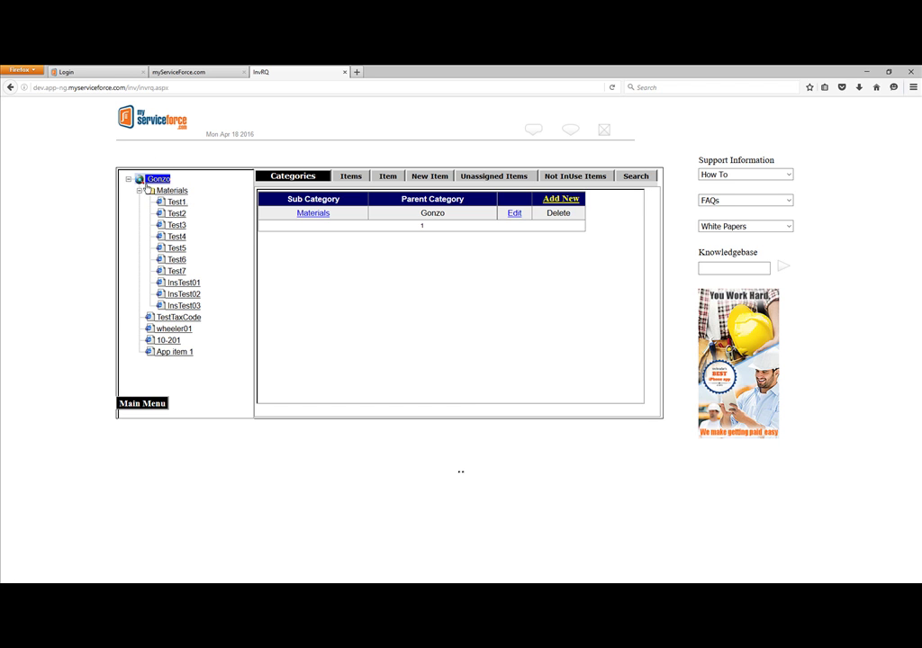
pyautogui.click(140, 191)
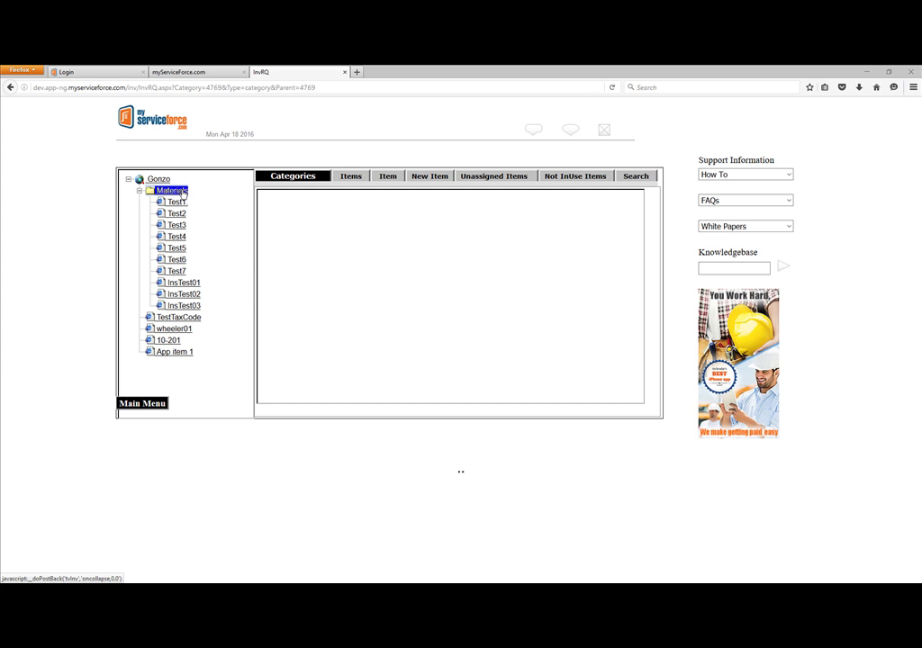
pyautogui.click(433, 177)
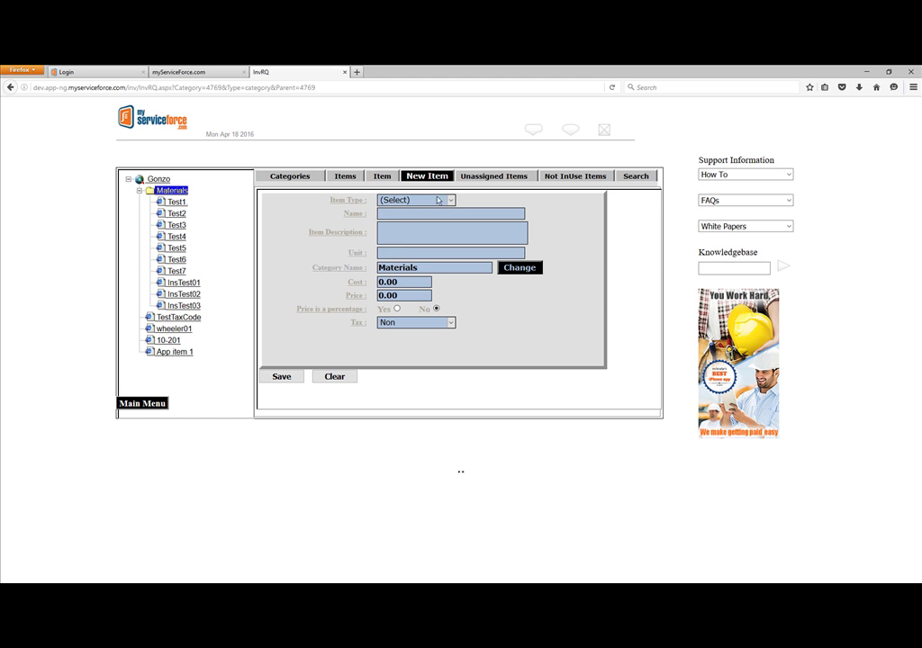
# - Make the new item a NonInventory type named Widget
pyautogui.click(449, 200)
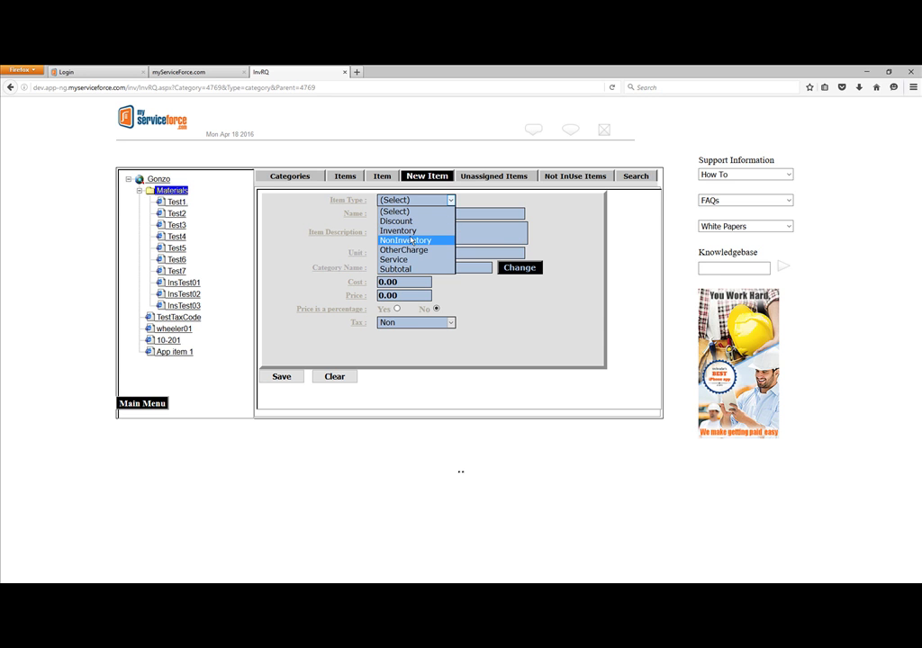
pyautogui.click(412, 240)
pyautogui.click(417, 212)
pyautogui.click(417, 213)
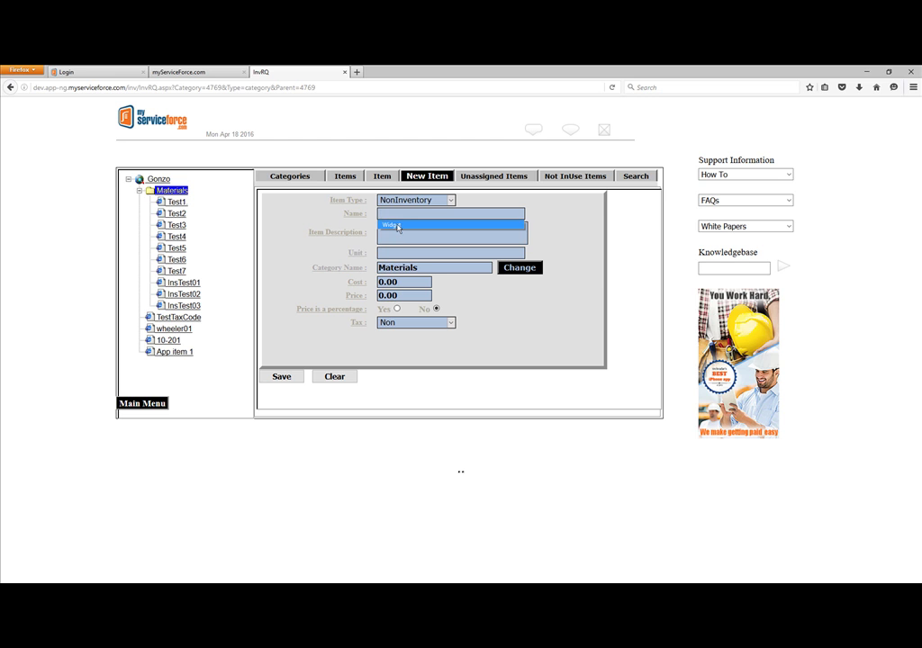
pyautogui.click(397, 227)
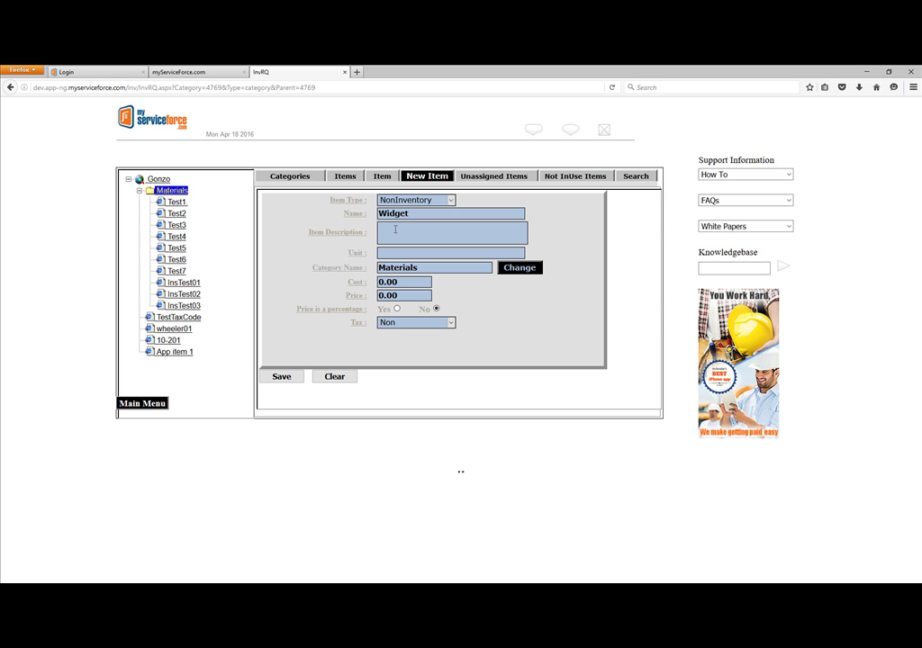
# - Enter 'Standard Widget' as the item description
pyautogui.write('Stad')
pyautogui.press('BackSpace')
pyautogui.write('ndard Widget')
pyautogui.doubleClick(389, 269)
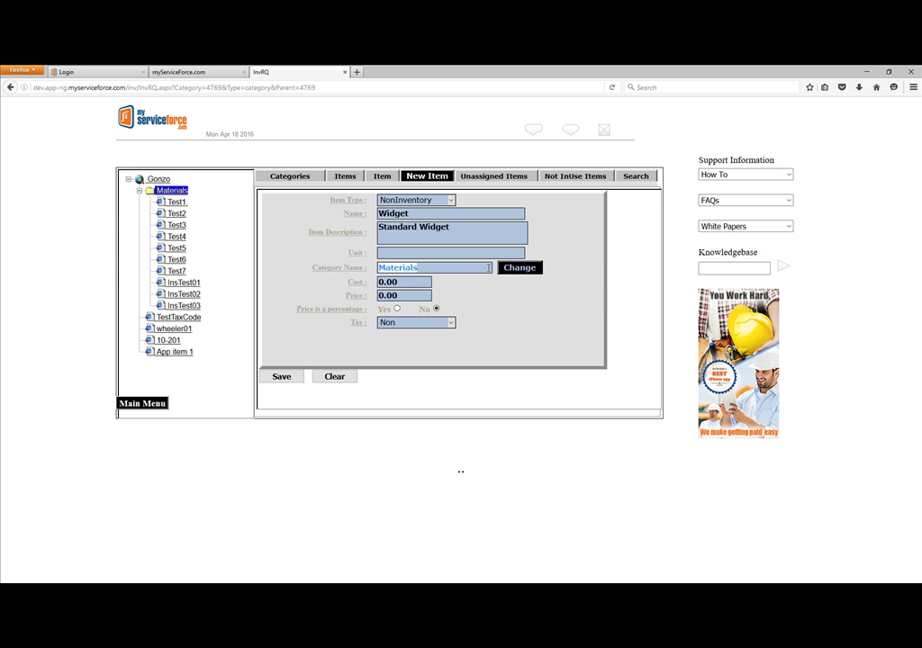
# - Enter a price of 50.00 and leave 'Price is a percentage' set to No
pyautogui.click(404, 282)
pyautogui.press('BackSpace')
pyautogui.write('50')
pyautogui.click(390, 313)
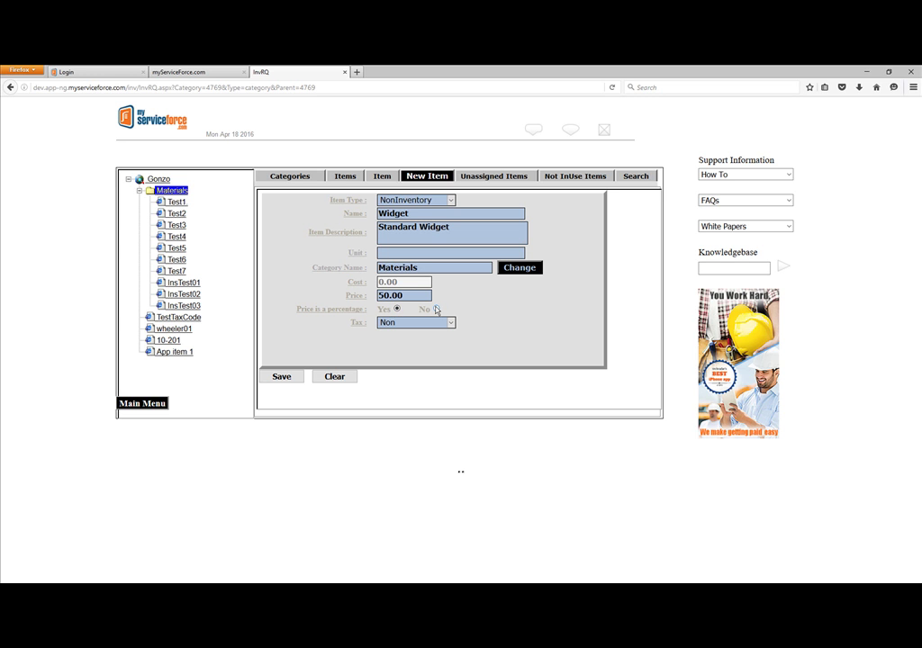
pyautogui.click(436, 308)
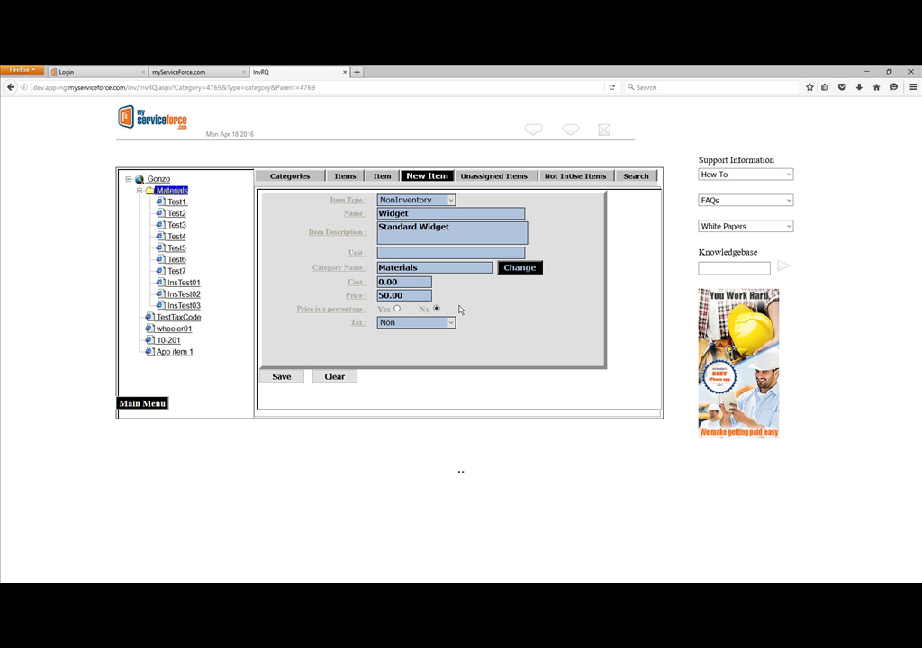
# - Set the Widget item's tax option to Tax and save the item
pyautogui.click(456, 324)
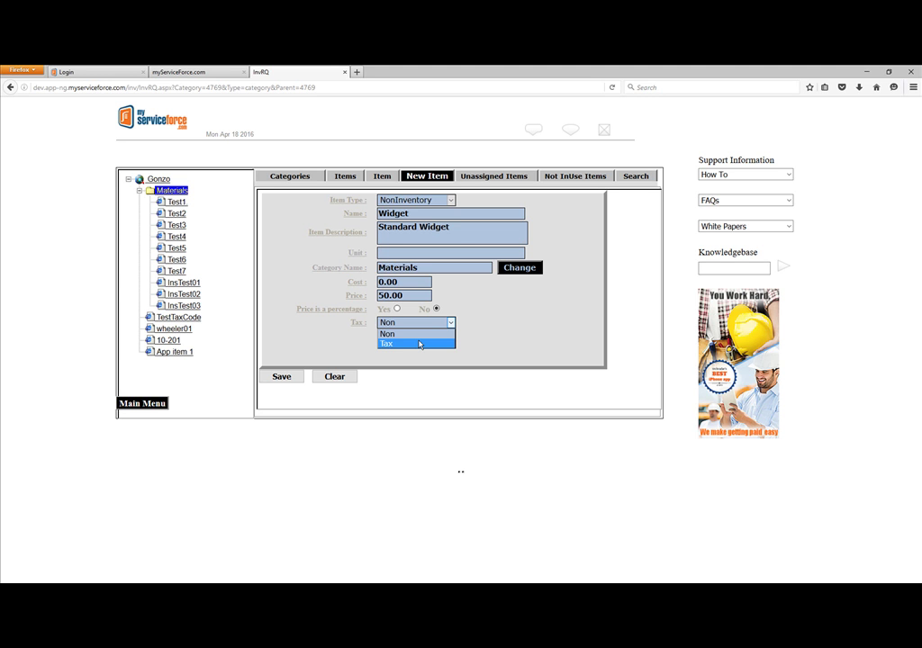
pyautogui.click(420, 344)
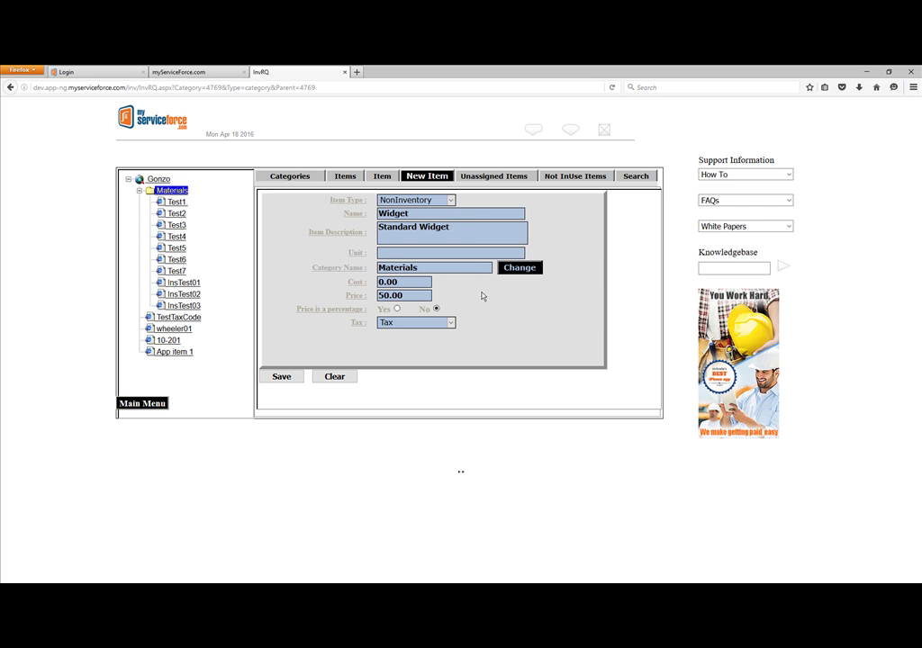
pyautogui.click(286, 381)
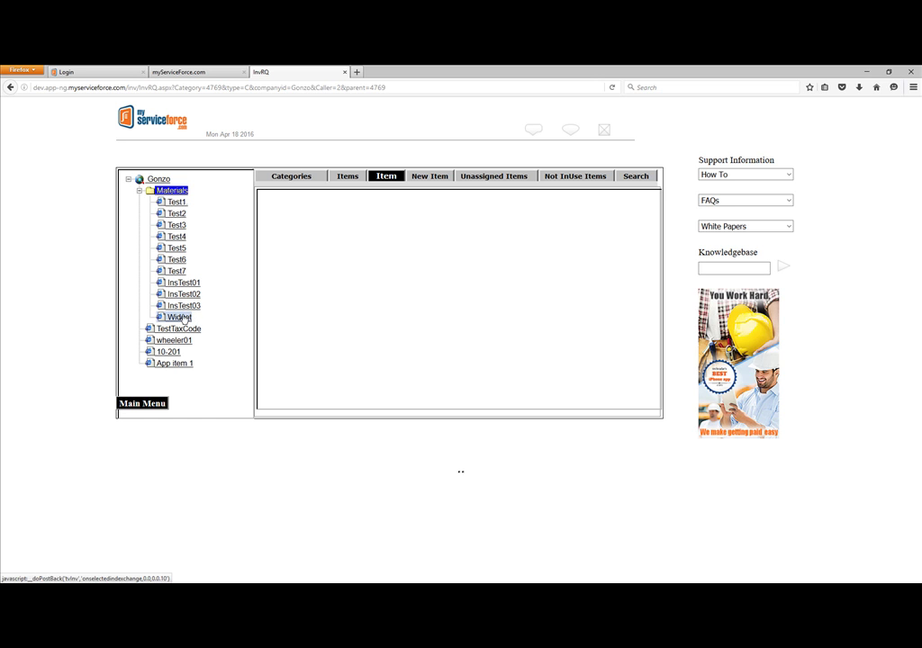
# - View the saved Widget item, then return to Gonzo's top-level categories
pyautogui.click(180, 317)
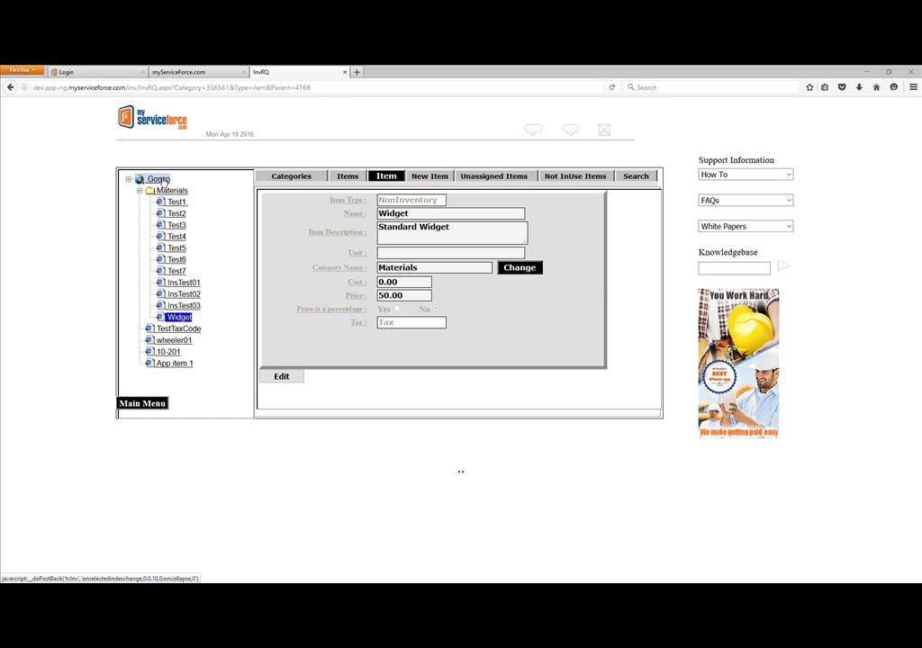
pyautogui.click(161, 179)
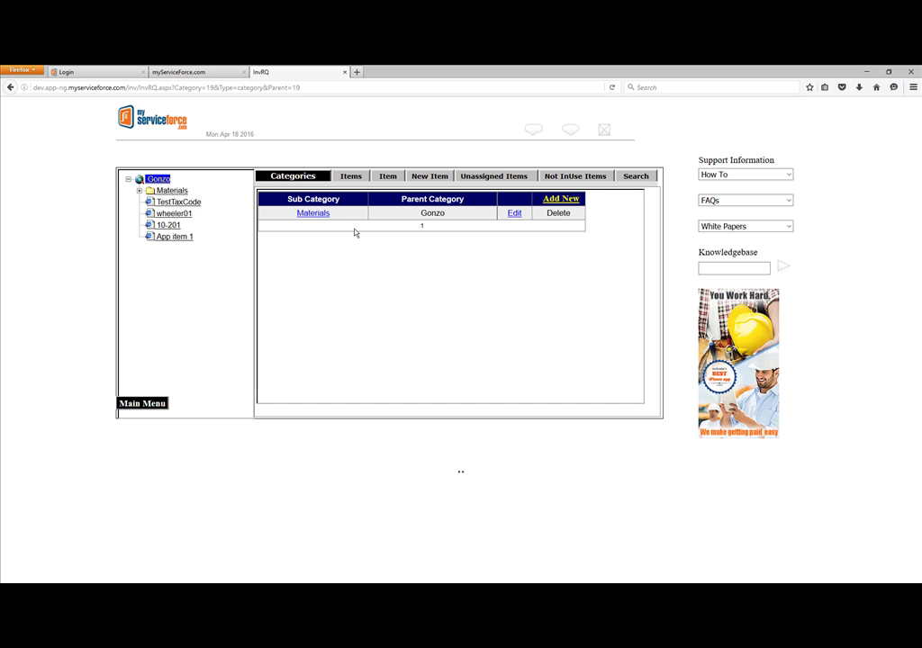
# - Create and save a Gonzo sub-category named 'Training Category'
pyautogui.click(559, 199)
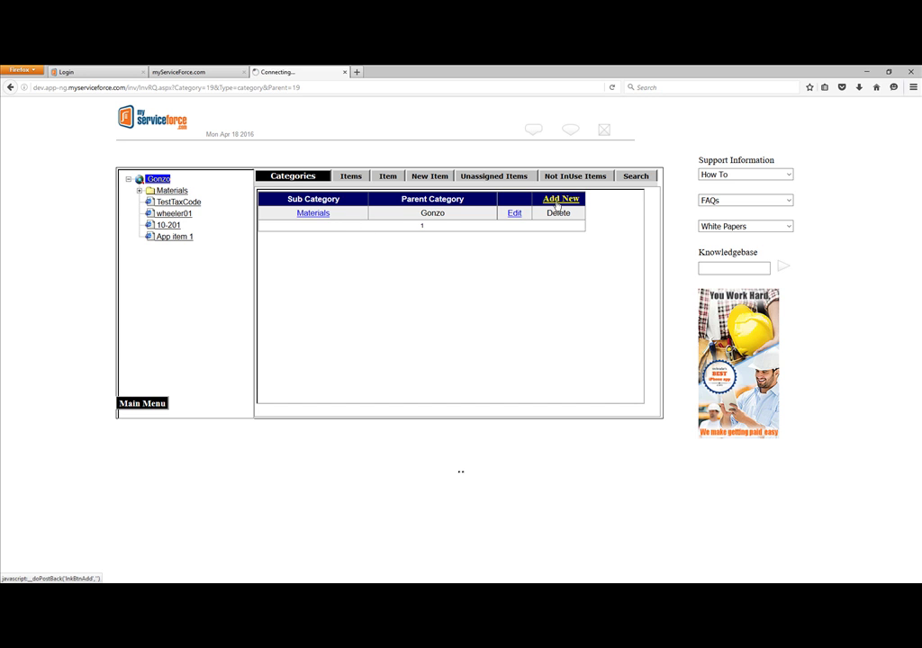
pyautogui.click(297, 214)
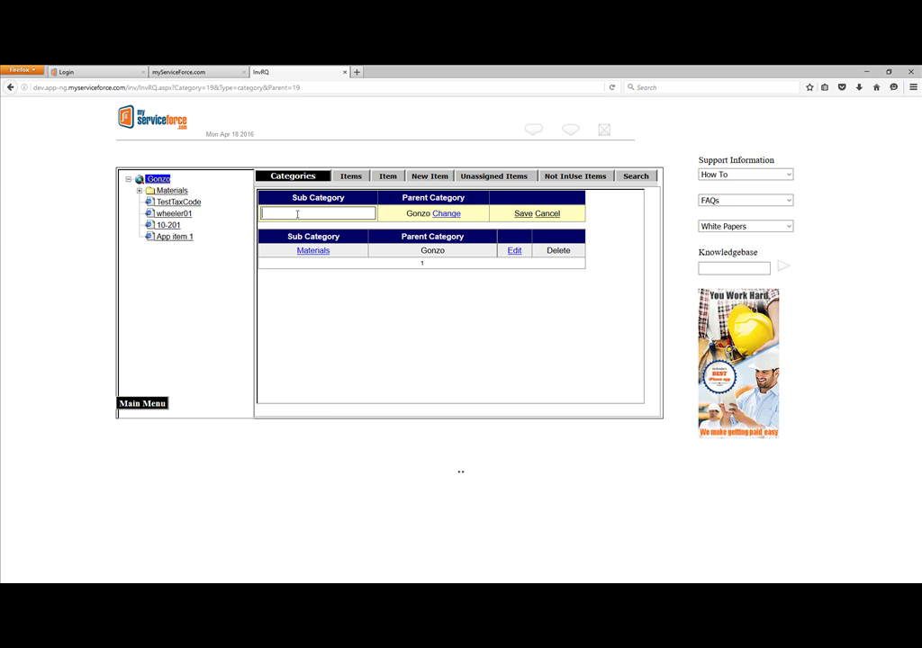
pyautogui.write('Training Cl')
pyautogui.write('tegory')
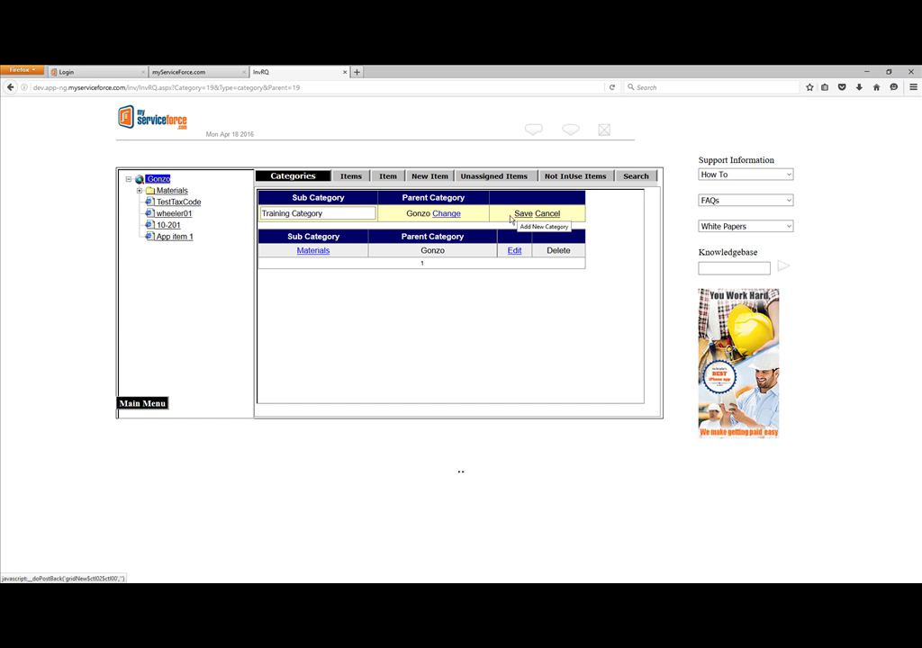
pyautogui.click(523, 215)
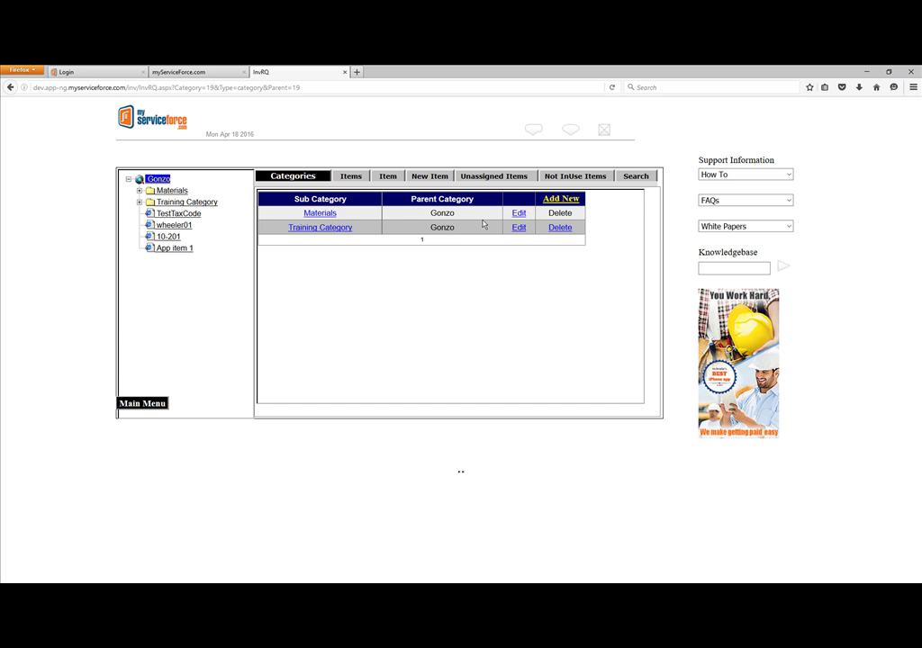
# - Open the Materials sub-category page and drop down the Main Menu section list
pyautogui.doubleClick(559, 213)
pyautogui.click(554, 215)
pyautogui.doubleClick(560, 216)
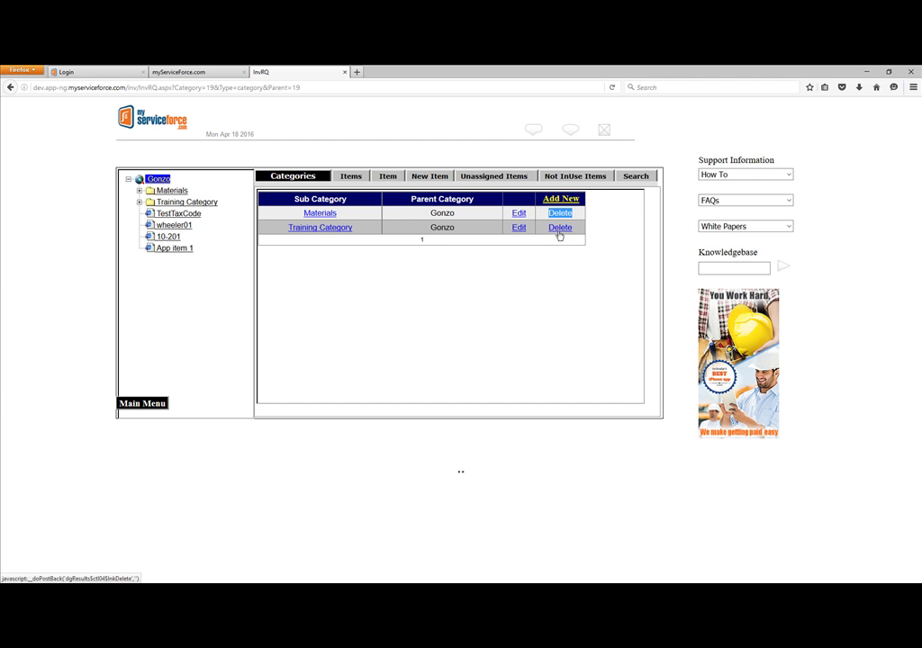
pyautogui.click(557, 254)
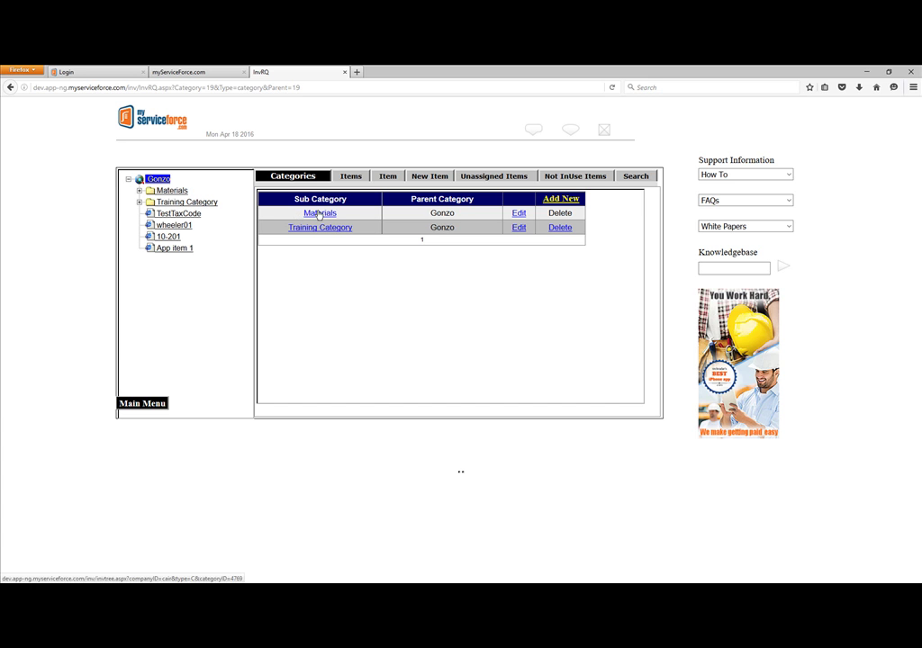
pyautogui.click(319, 213)
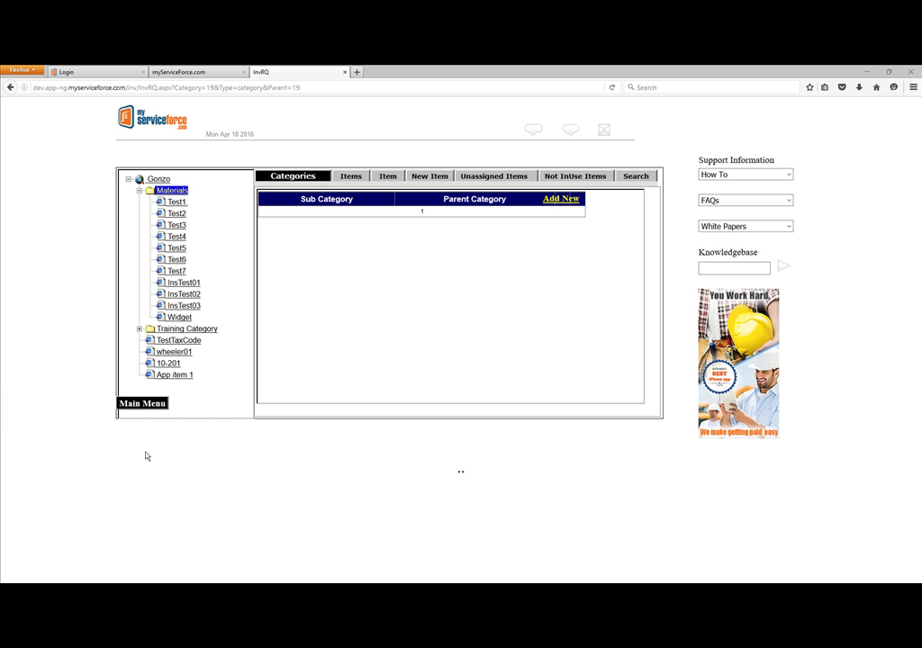
pyautogui.moveTo(140, 407)
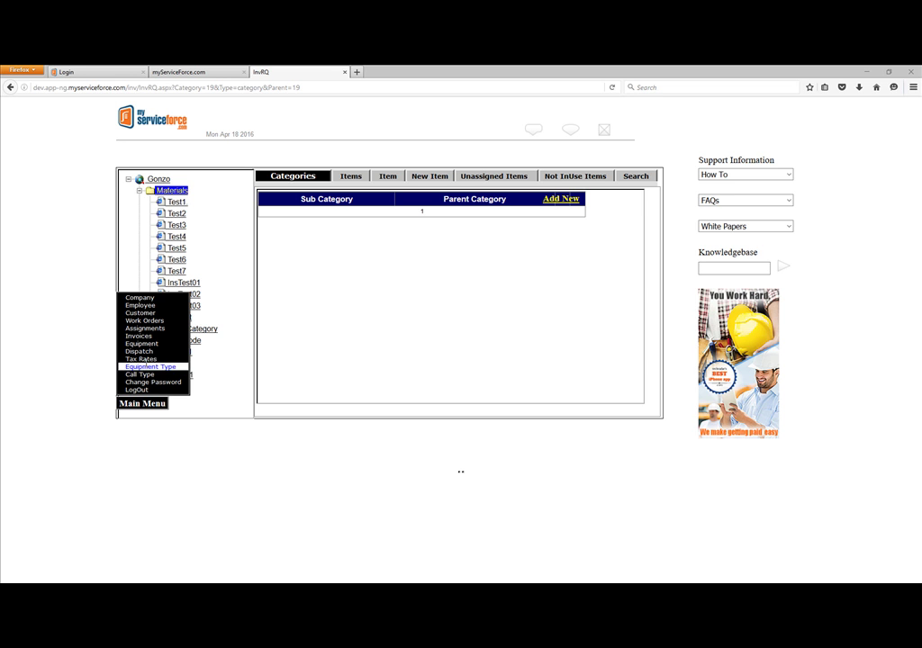
# - Open the Tax Rate List, then bring up the More > Setup submenu
pyautogui.click(144, 358)
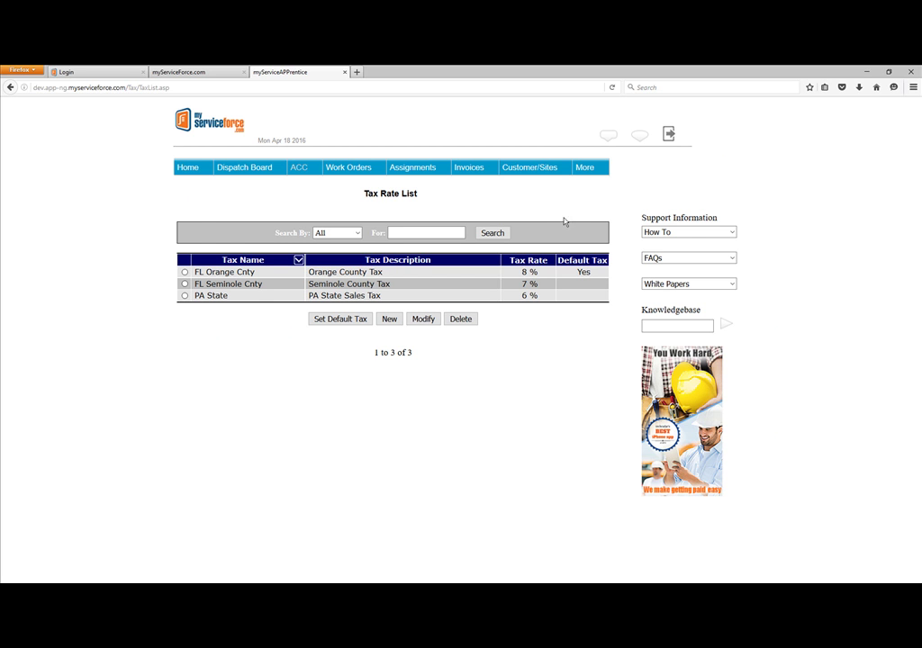
pyautogui.moveTo(584, 169)
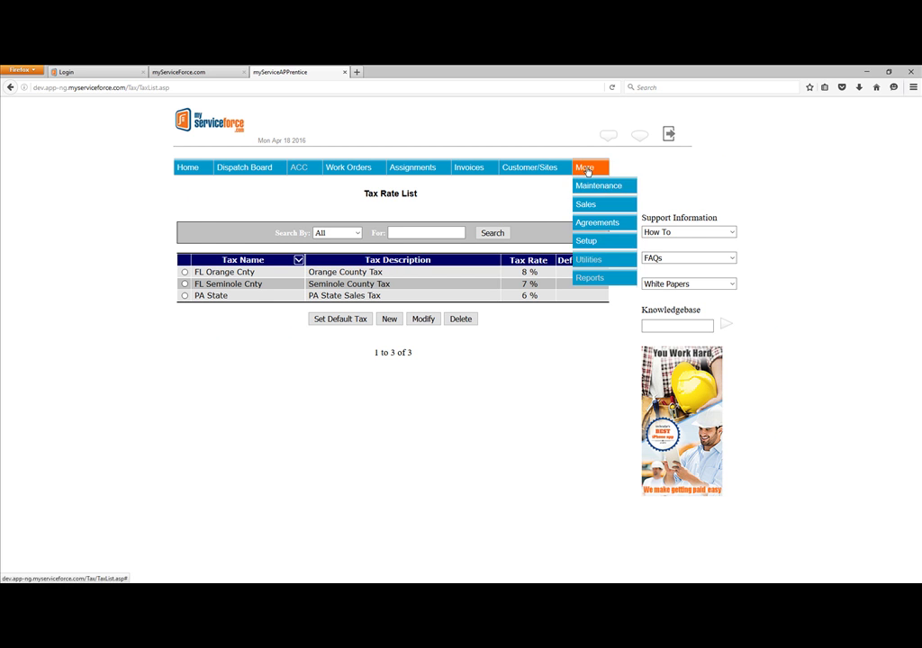
pyautogui.moveTo(597, 195)
pyautogui.moveTo(591, 239)
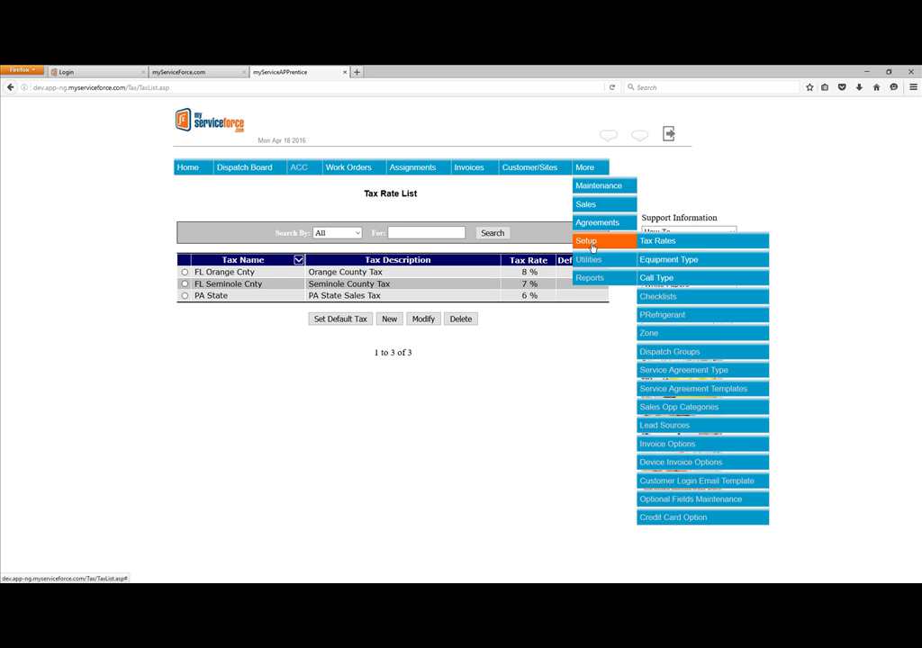
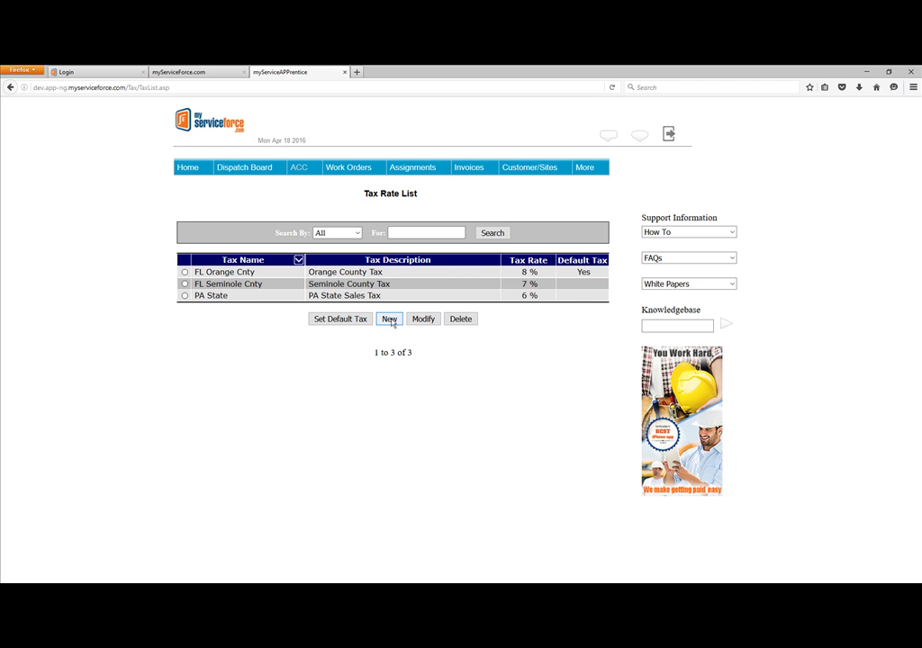
# - Start a new tax rate named 'No Tax' with the description 'No Tax'
pyautogui.click(390, 320)
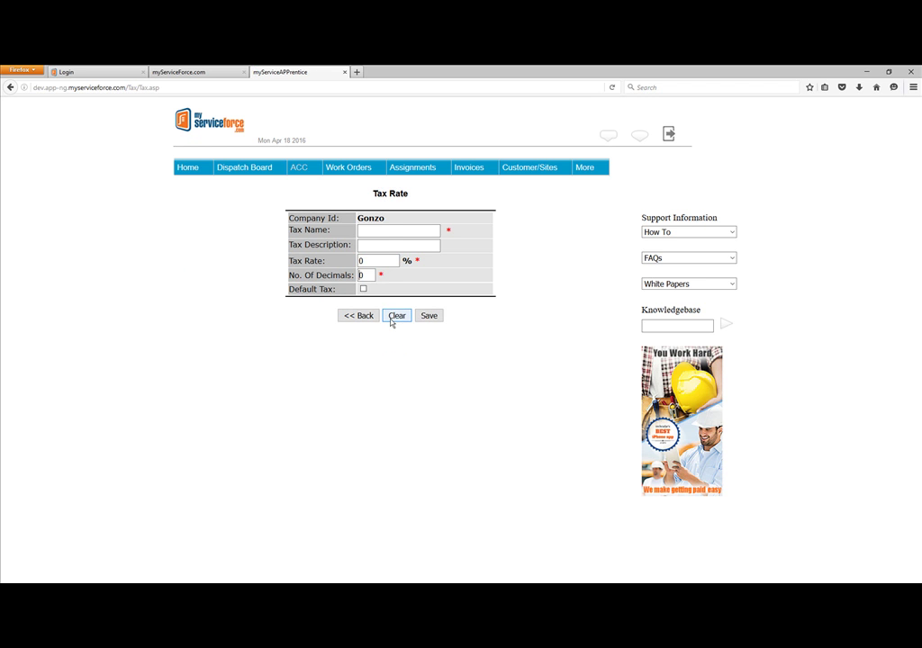
pyautogui.click(388, 231)
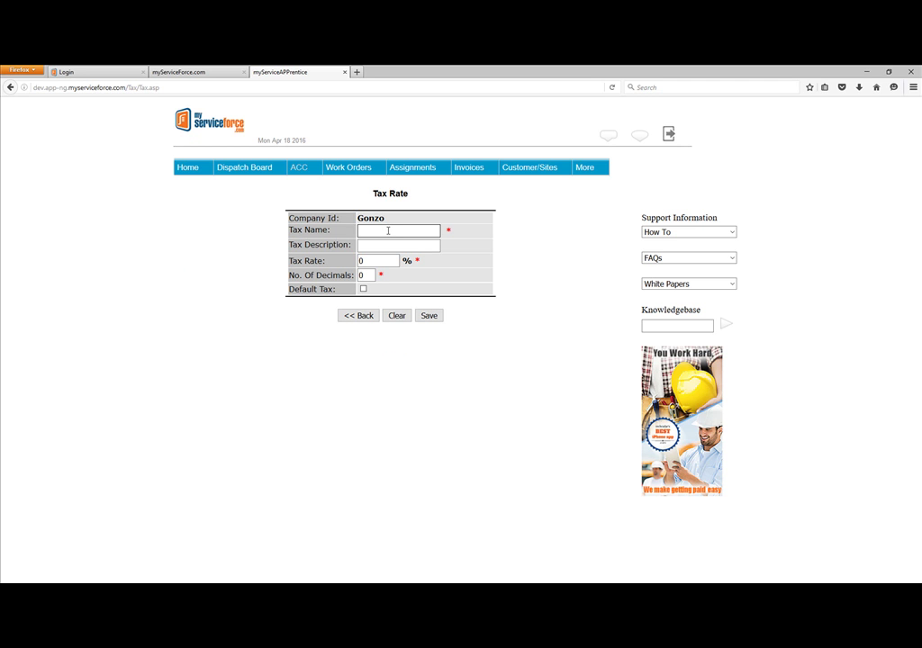
pyautogui.write('N')
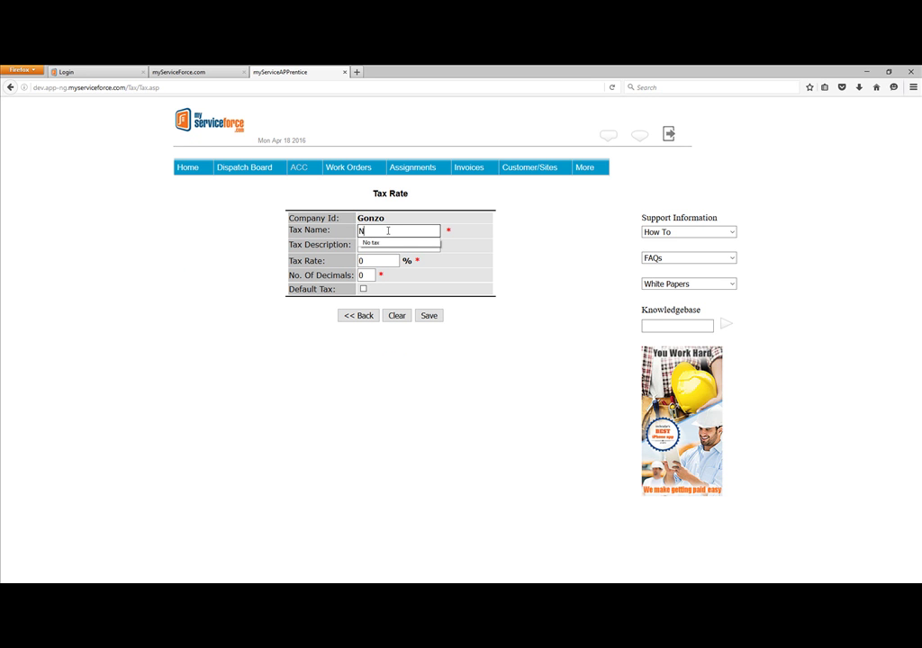
pyautogui.write('o Tax')
pyautogui.press('Tab')
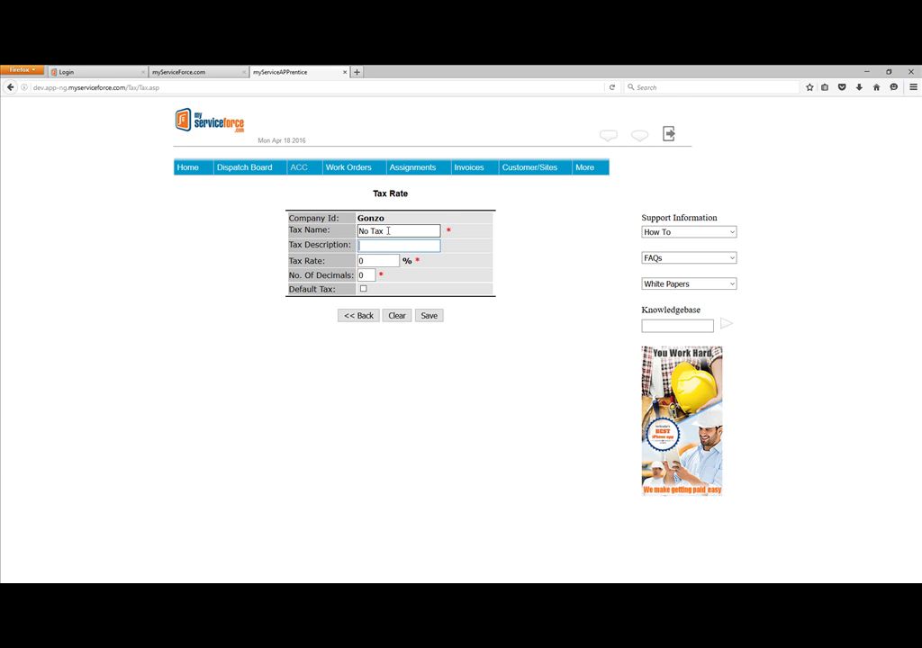
pyautogui.write('No')
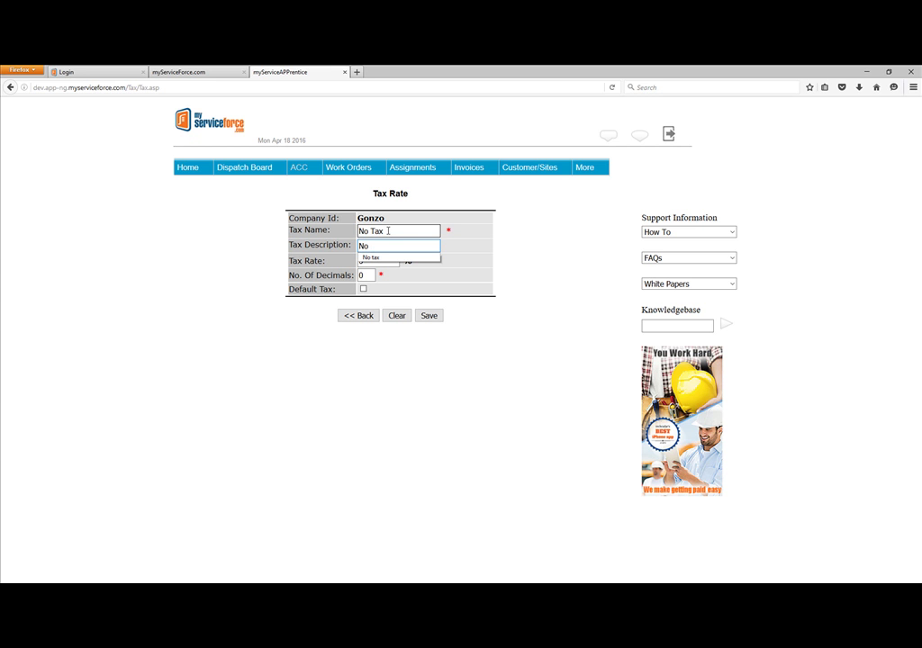
pyautogui.write('Tax')
pyautogui.press('Tab')
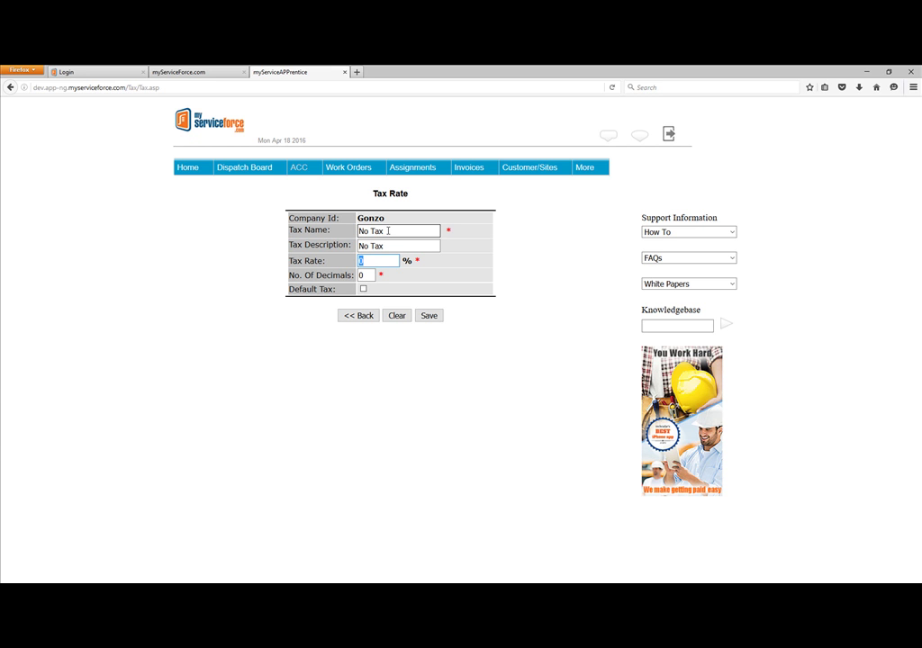
# - Set the tax rate to 0%, replacing a mistaken 6.5, with 2 decimals
pyautogui.write('6.5')
pyautogui.press('BackSpace')
pyautogui.press('BackSpace')
pyautogui.press('BackSpace')
pyautogui.write('0')
pyautogui.press('Tab')
pyautogui.write('2')
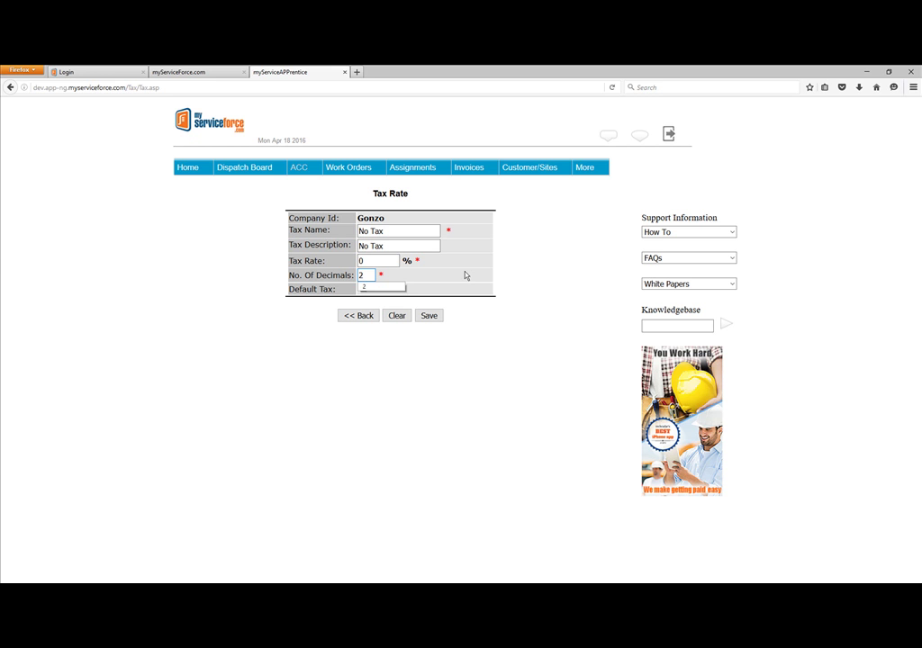
pyautogui.click(460, 274)
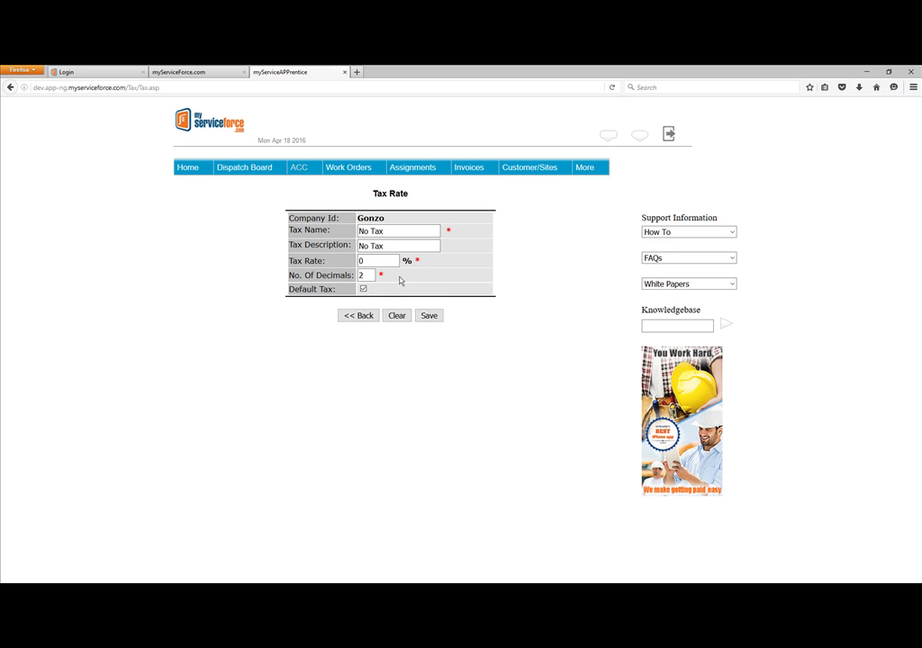
# - Save the No Tax rate as the default tax
pyautogui.click(429, 315)
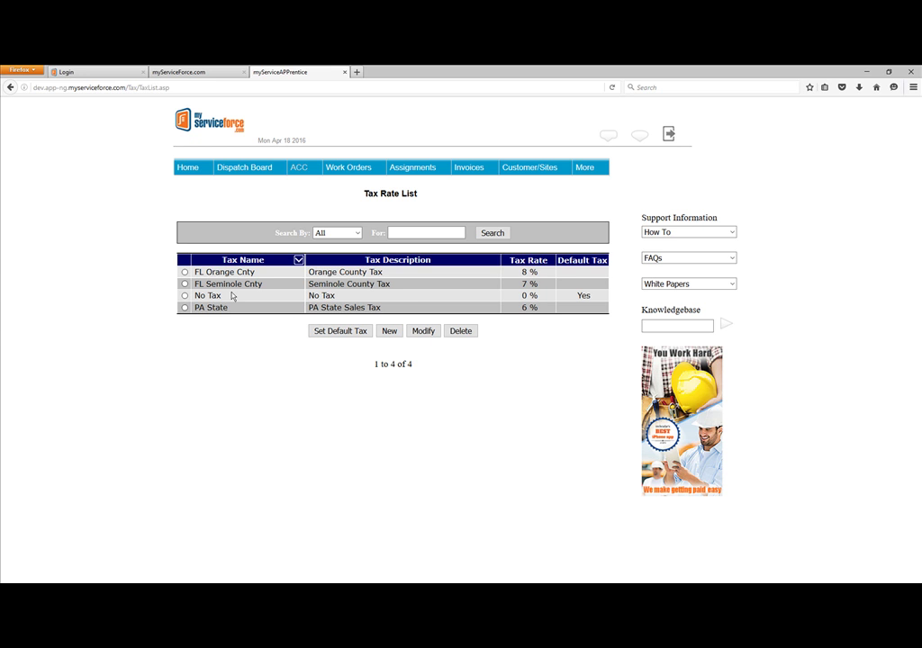
# - View FL Seminole Cnty's details without changing them, then select the No Tax row
pyautogui.click(184, 283)
pyautogui.click(432, 331)
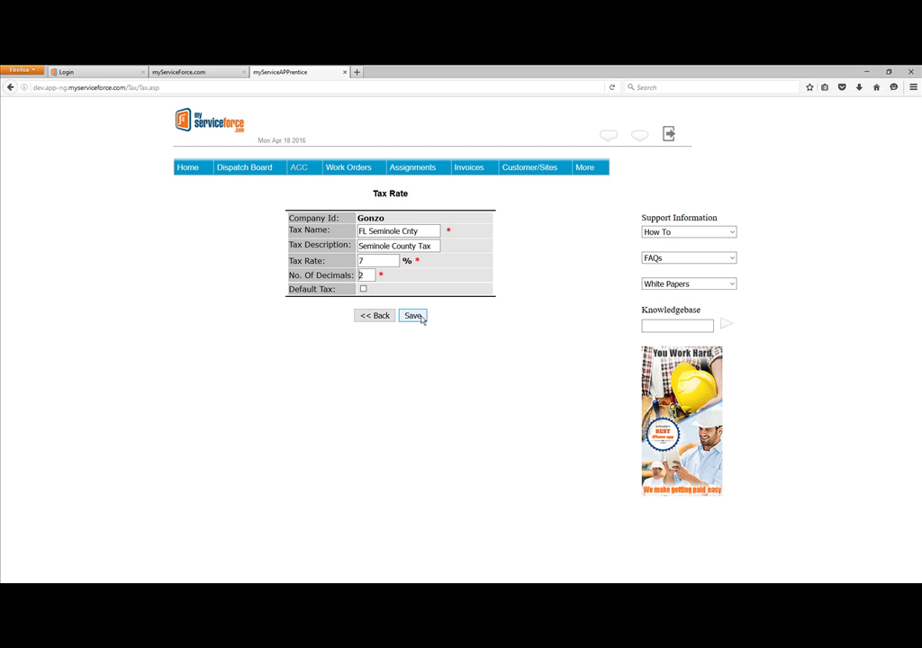
pyautogui.click(380, 321)
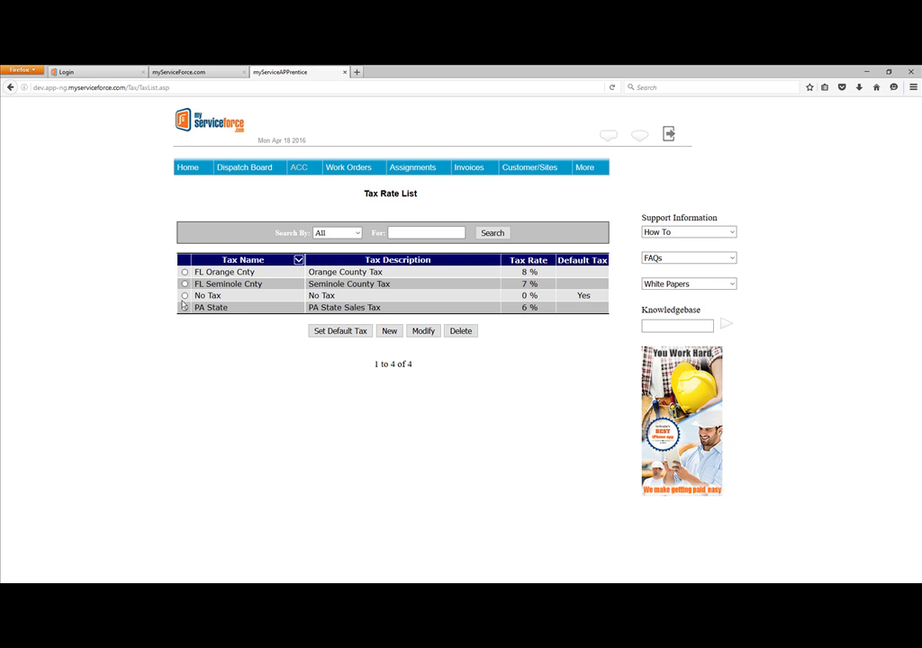
pyautogui.click(185, 296)
# - Open the Equipment Type List from More > Setup and start a blank new equipment type
pyautogui.moveTo(590, 175)
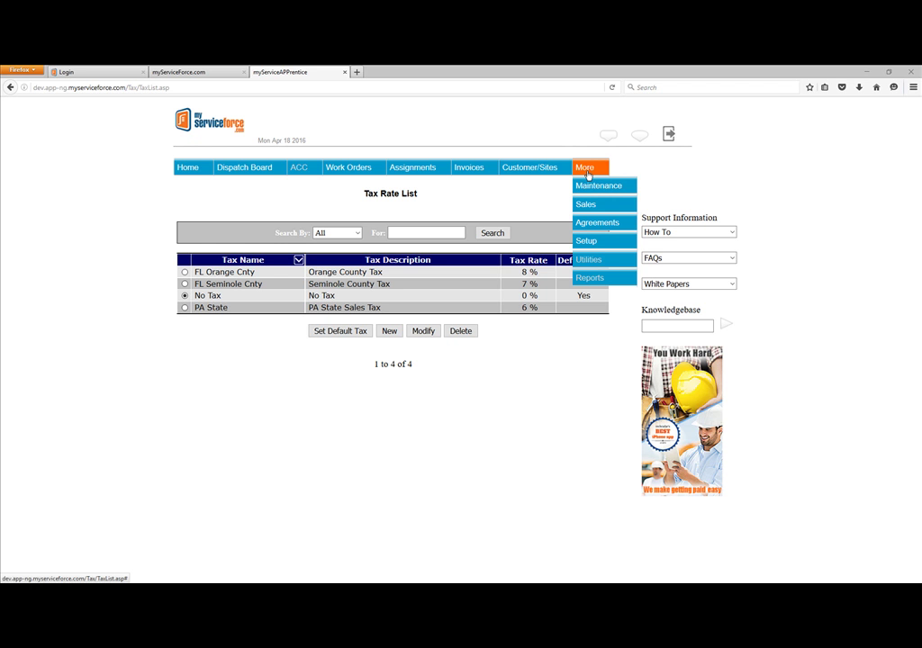
pyautogui.moveTo(606, 242)
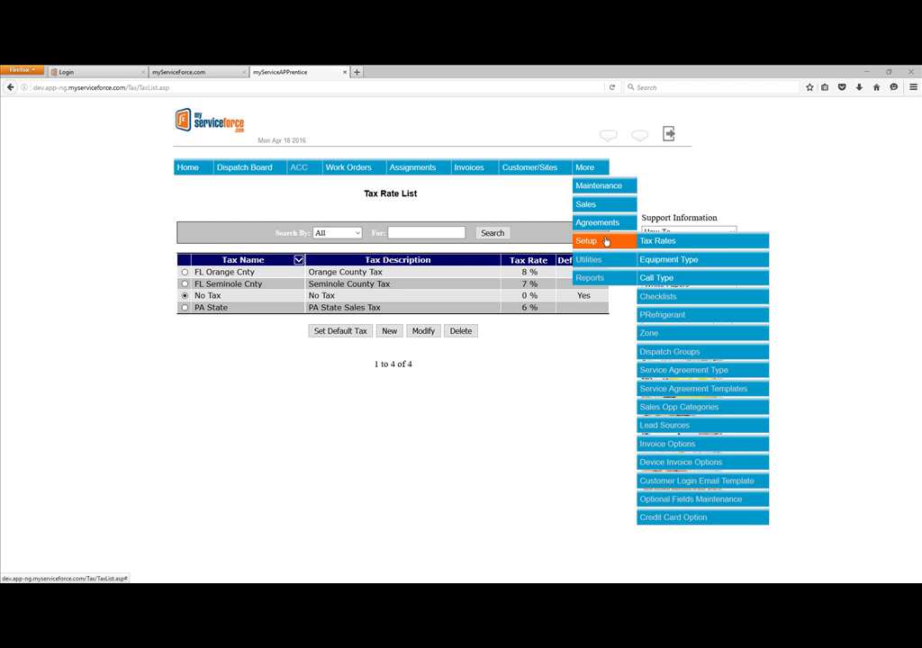
pyautogui.click(652, 261)
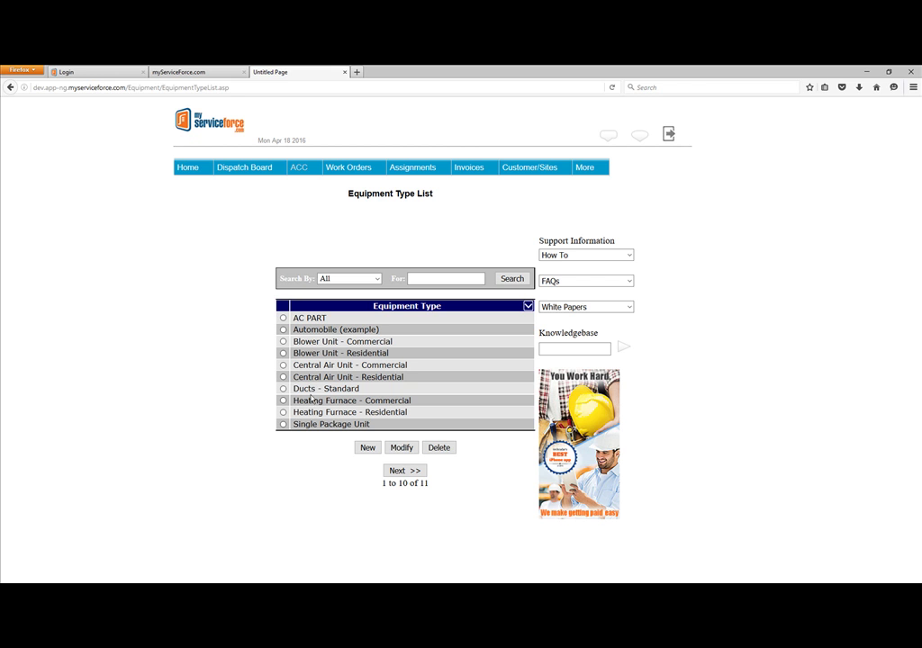
pyautogui.click(370, 448)
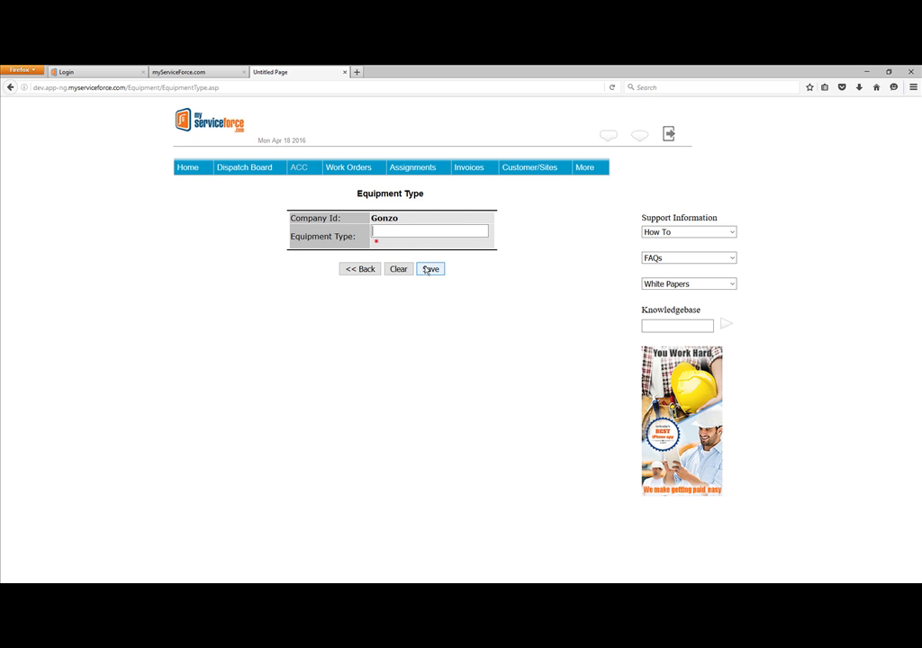
# - Leave the blank equipment type form unsaved and bring up the More > Setup menu
pyautogui.click(362, 270)
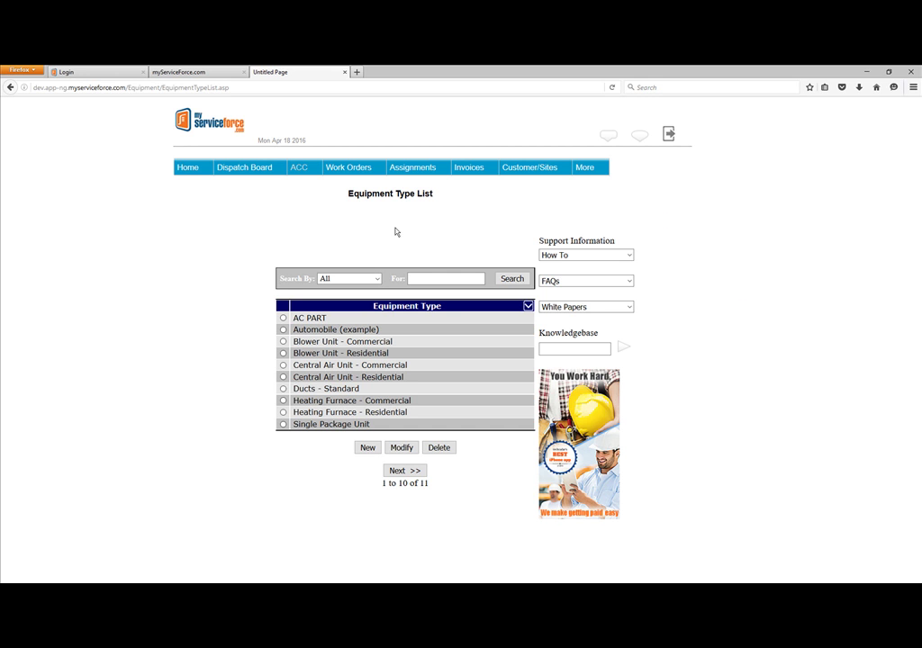
pyautogui.moveTo(586, 163)
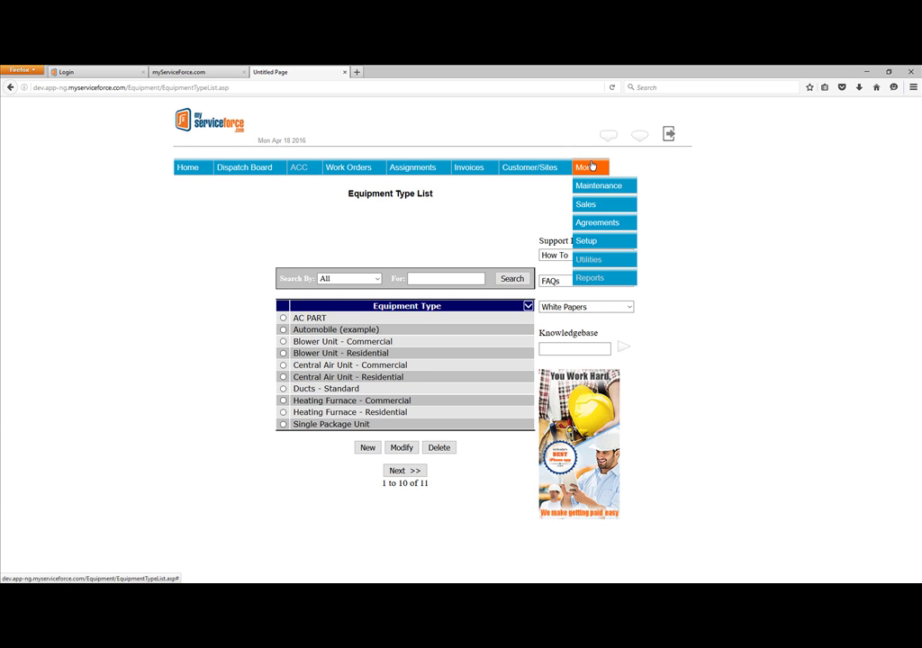
pyautogui.moveTo(587, 244)
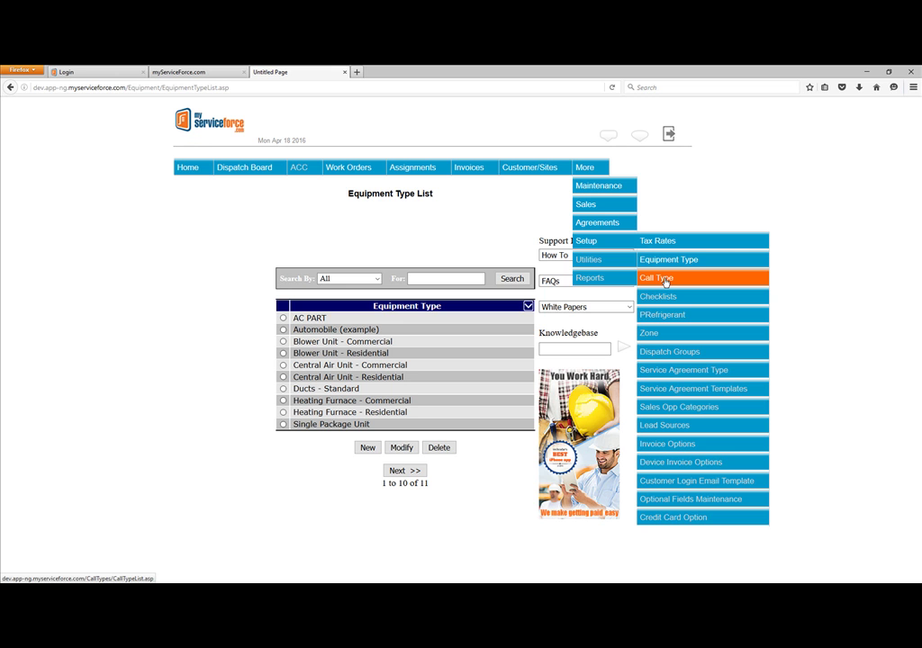
# - Open the Call Type List of 10 call types from the Setup menu
pyautogui.click(675, 283)
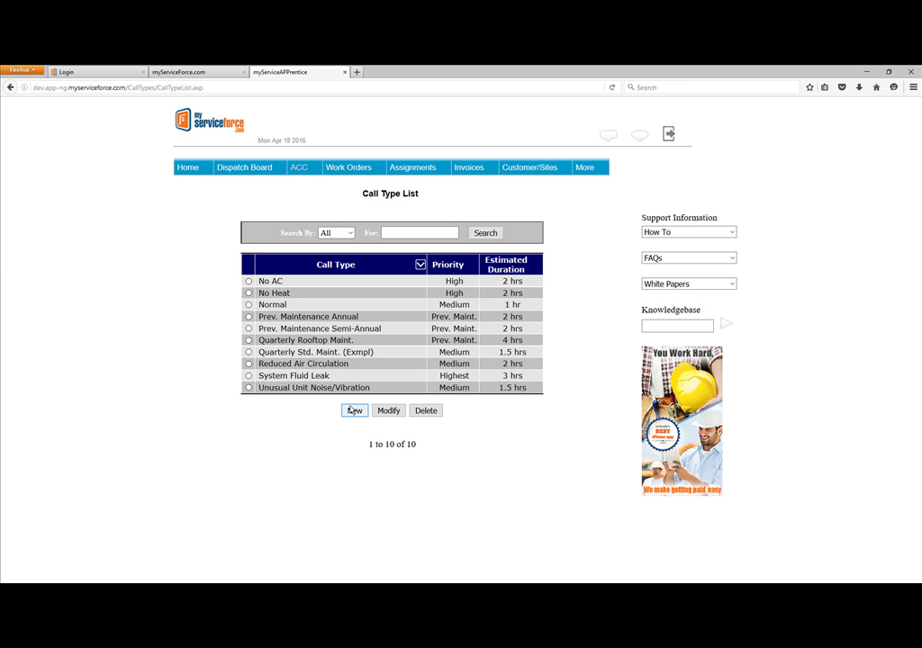
# - Draft a new call type with a 1 hour 00 minute duration and unchanged priority, then leave it unsaved
pyautogui.click(352, 411)
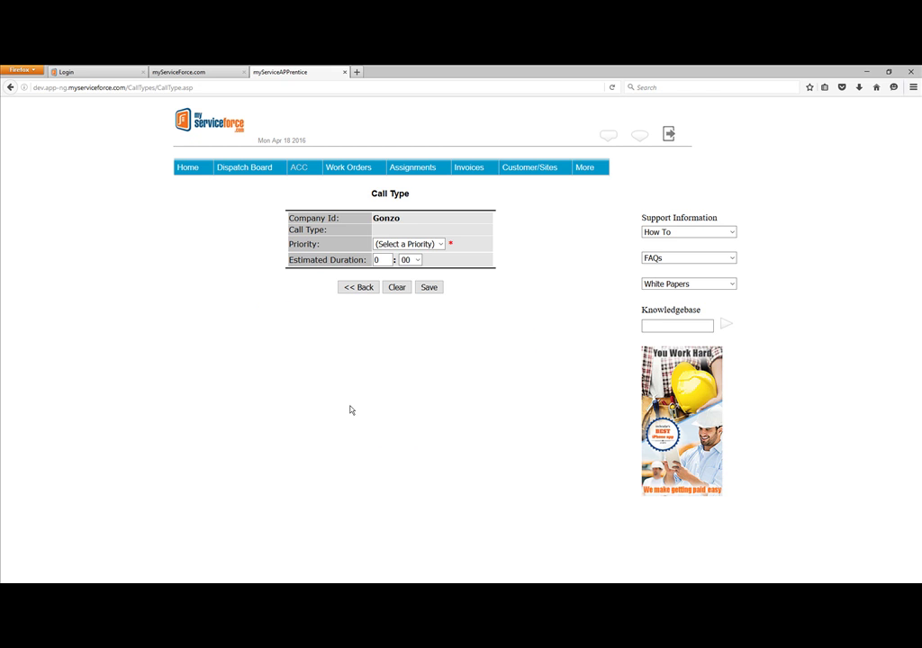
pyautogui.click(430, 244)
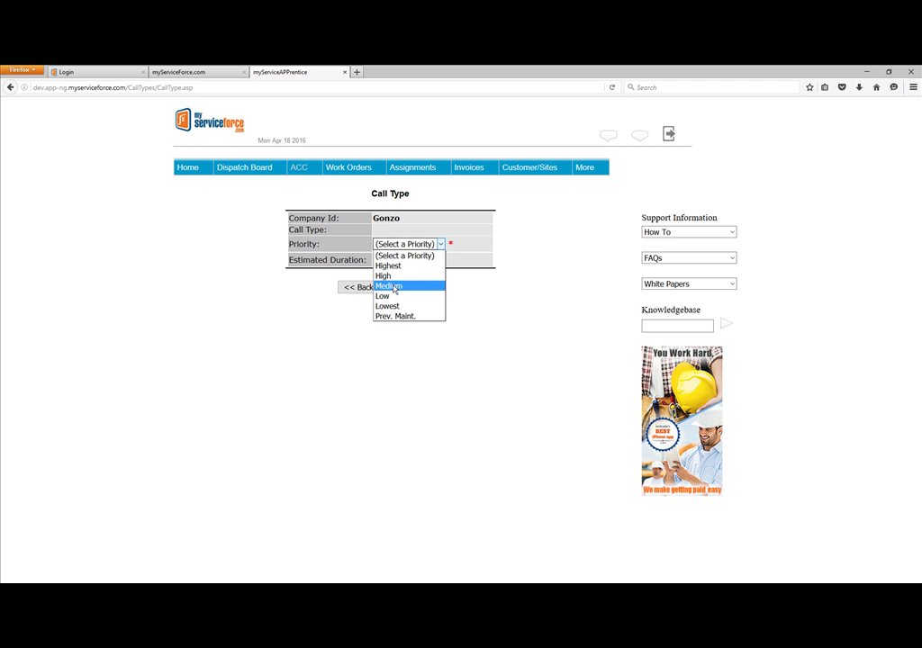
pyautogui.press('Down')
pyautogui.click(488, 302)
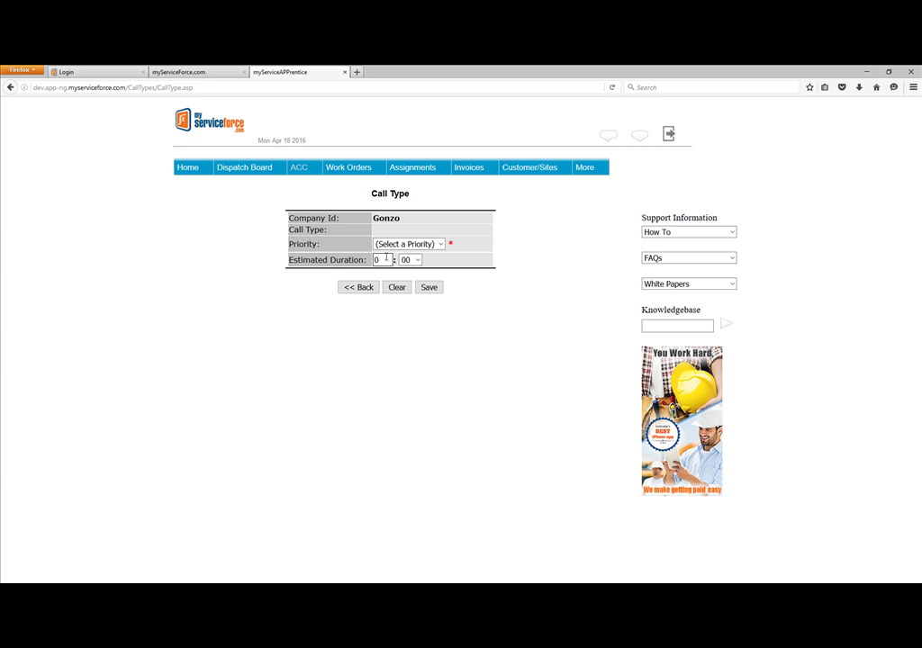
pyautogui.click(385, 258)
pyautogui.press('BackSpace')
pyautogui.write('1')
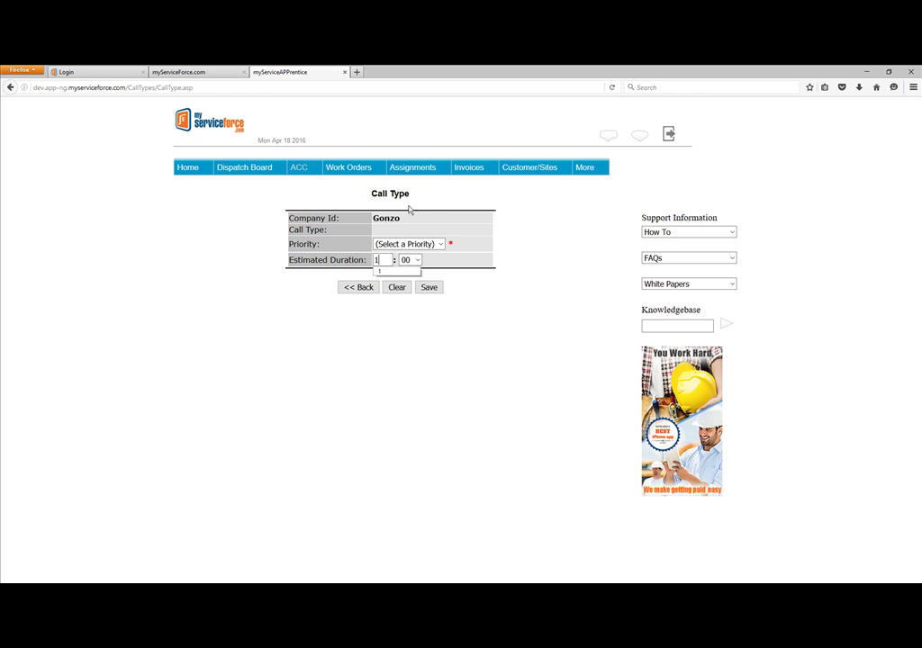
pyautogui.click(415, 263)
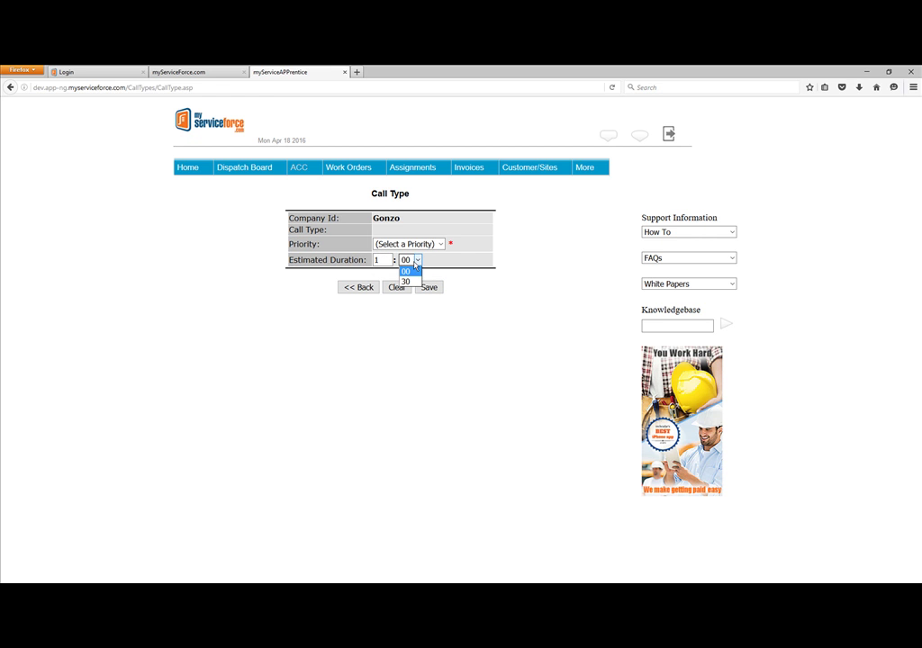
pyautogui.click(450, 275)
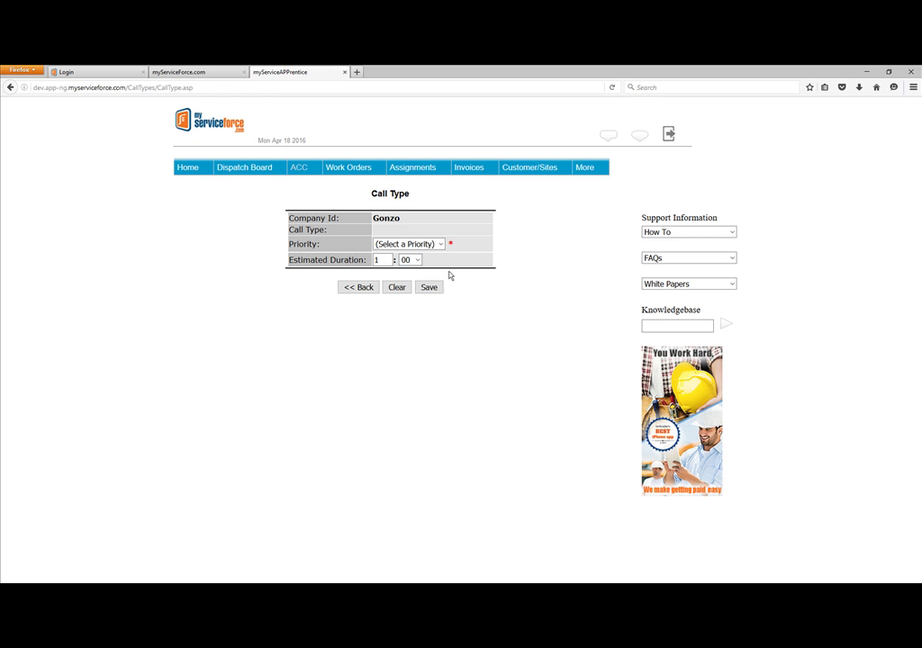
pyautogui.click(368, 289)
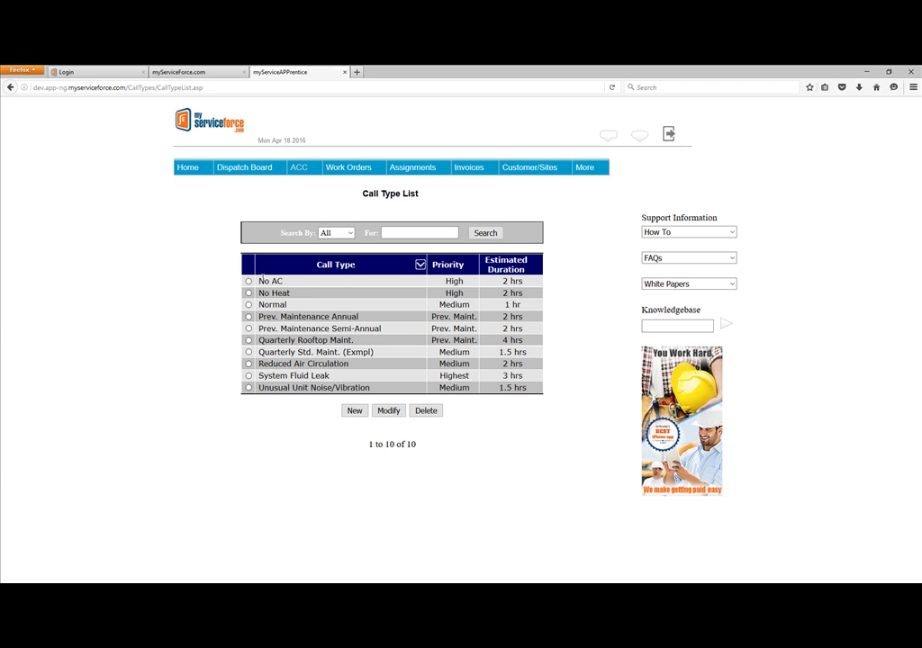
# - Highlight the No AC call type name in the Call Type List
pyautogui.moveTo(265, 282); pyautogui.dragTo(290, 284)
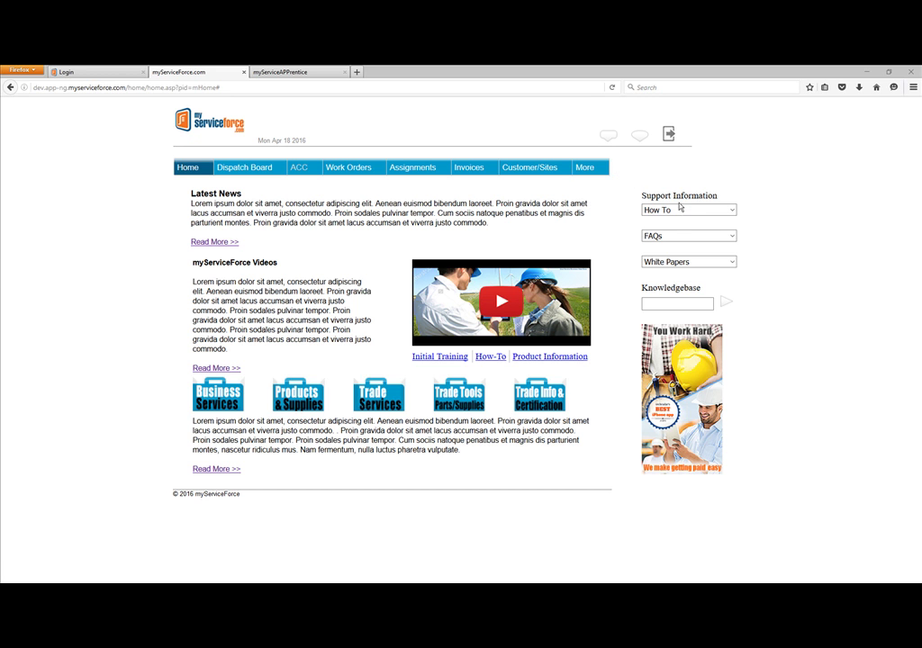
pyautogui.moveTo(651, 192); pyautogui.dragTo(702, 193)
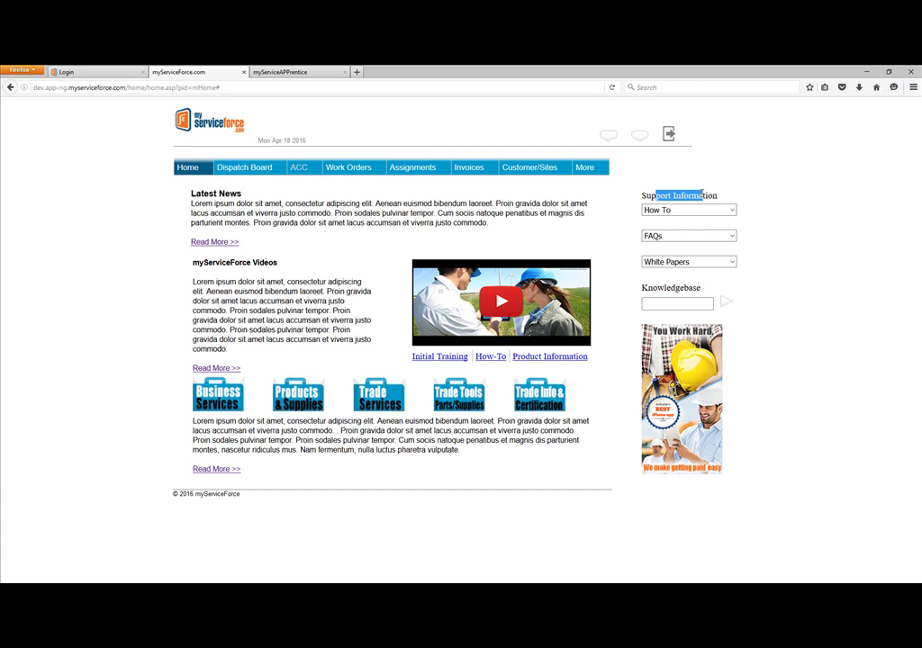
pyautogui.click(702, 194)
pyautogui.doubleClick(699, 194)
pyautogui.click(698, 194)
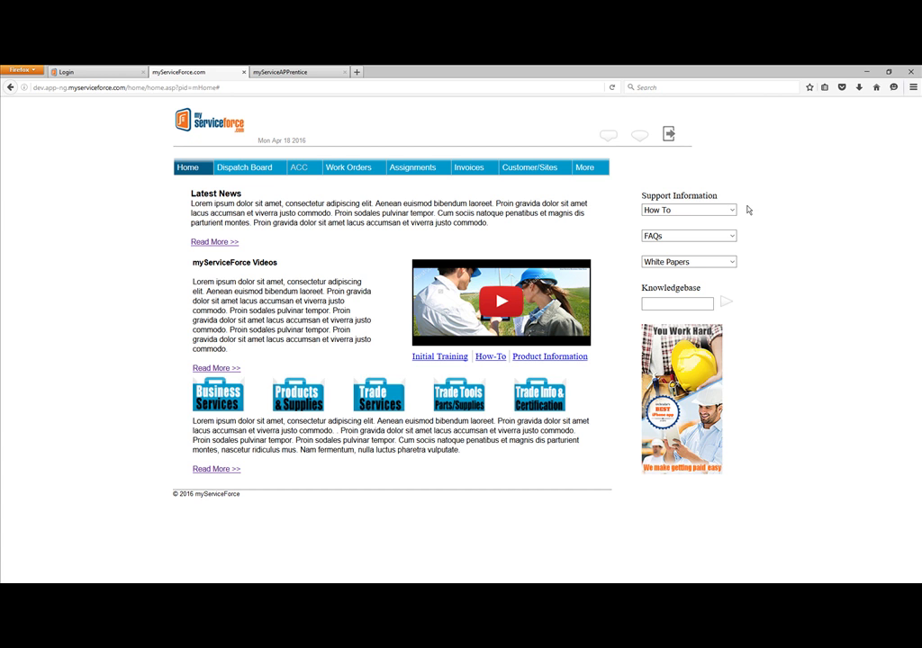
pyautogui.click(671, 303)
pyautogui.click(587, 168)
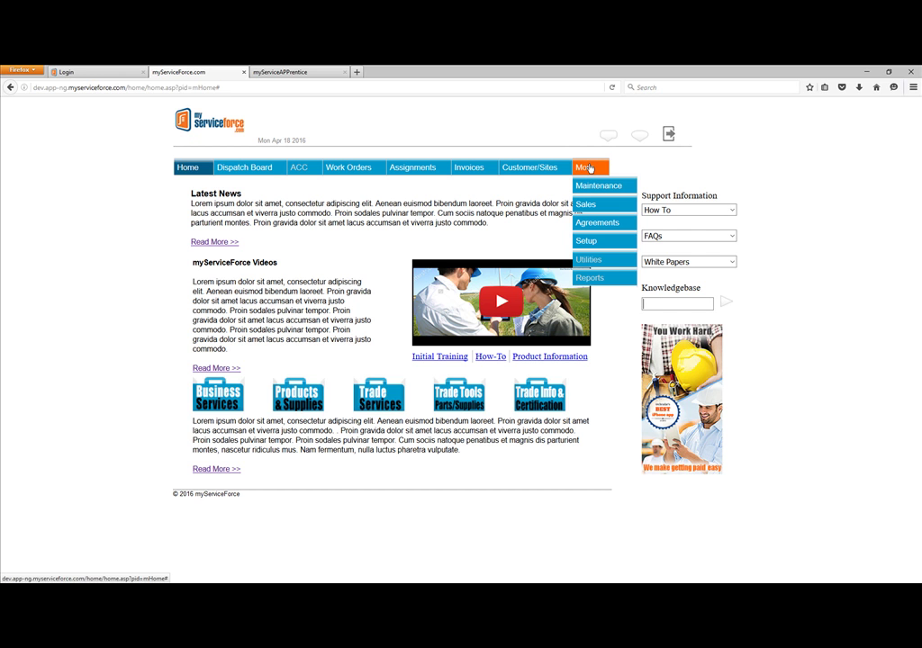
pyautogui.moveTo(596, 188)
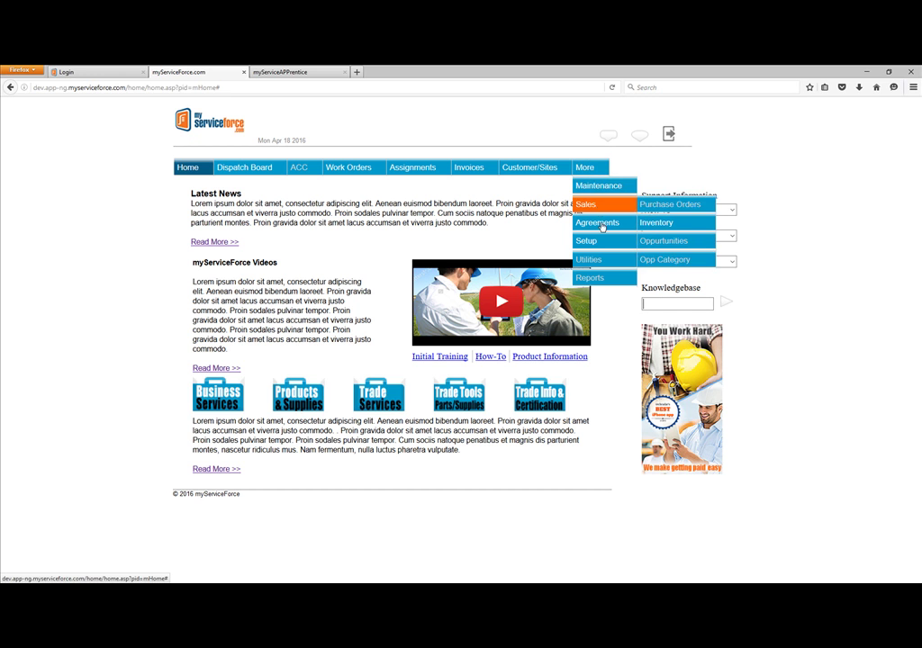
pyautogui.moveTo(601, 245)
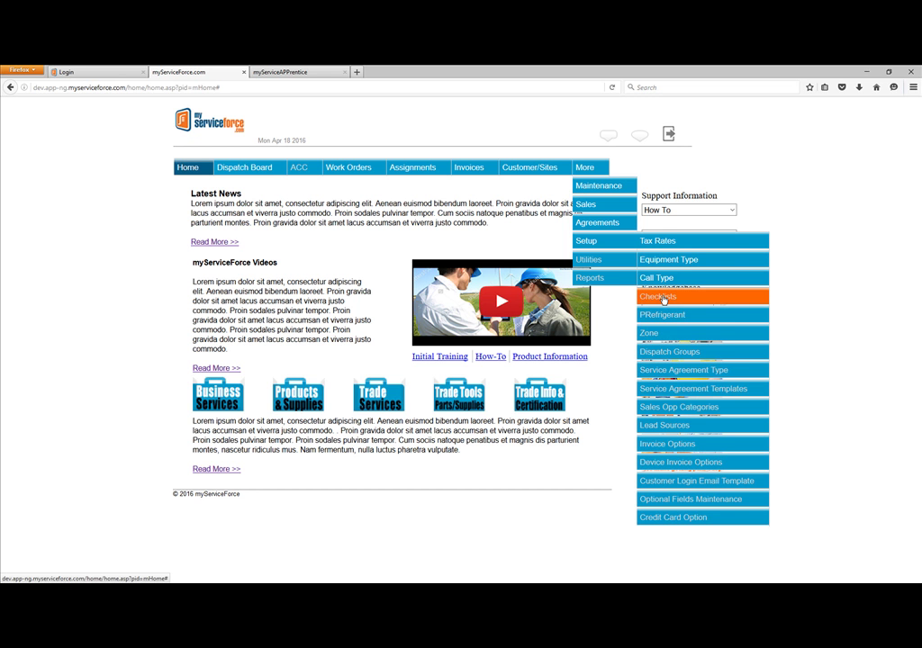
pyautogui.click(664, 298)
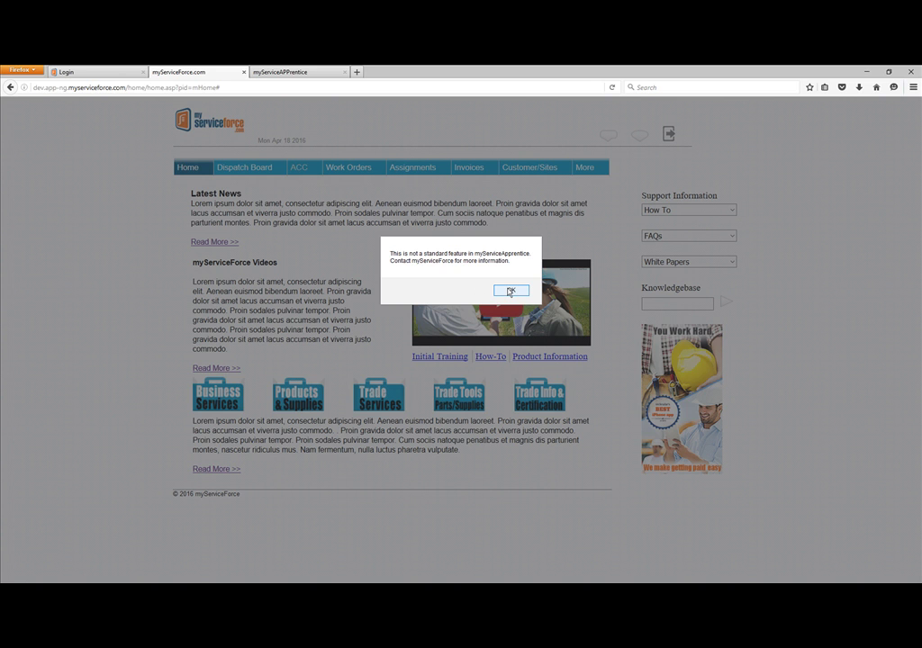
pyautogui.click(509, 291)
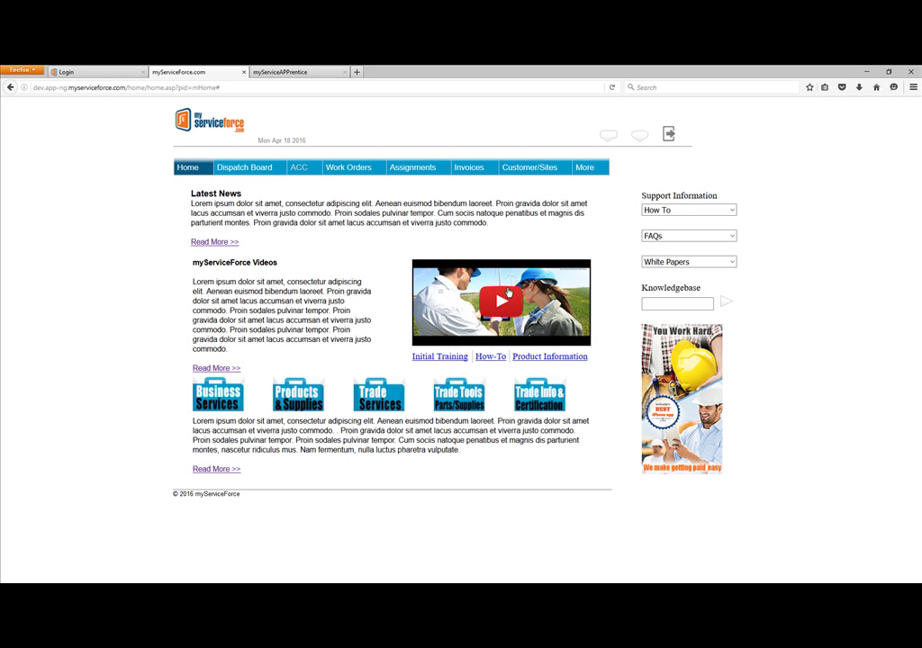